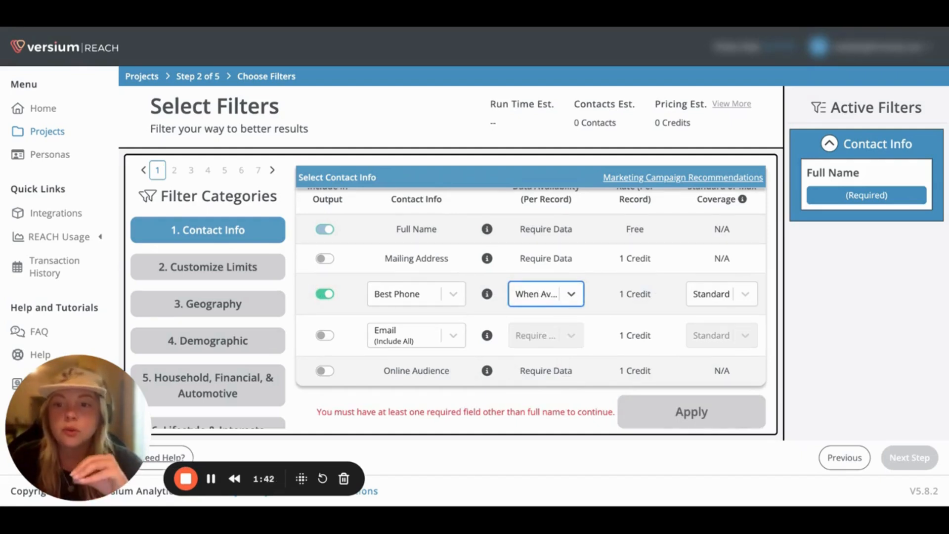
Include Email in the output with data required and Standard coverage, and apply the contact info selection
left_click(324, 336)
left_click(569, 335)
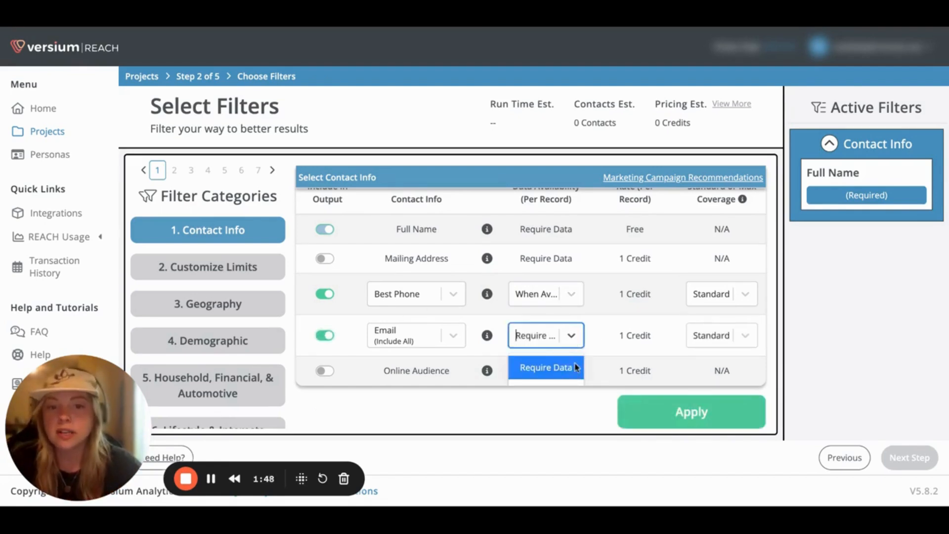
left_click(596, 338)
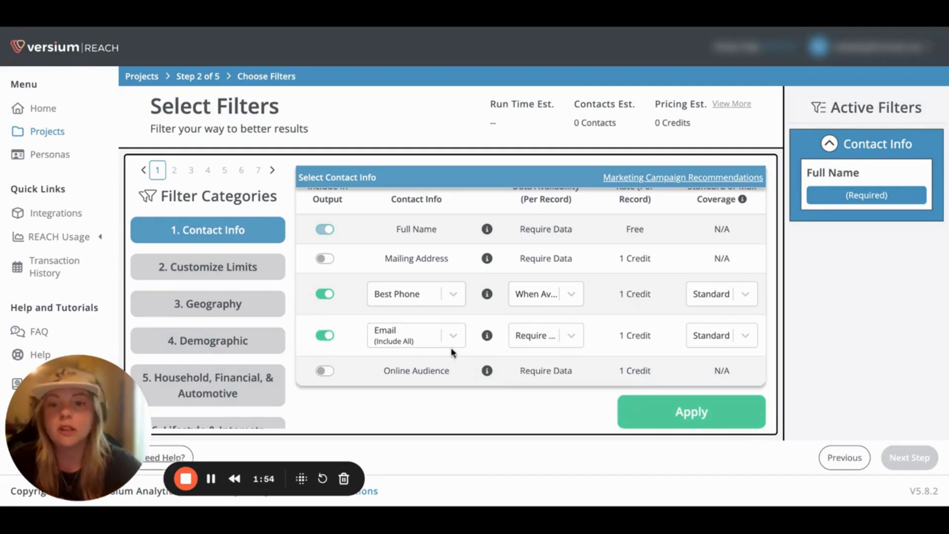
scroll(613, 349, "down", 2)
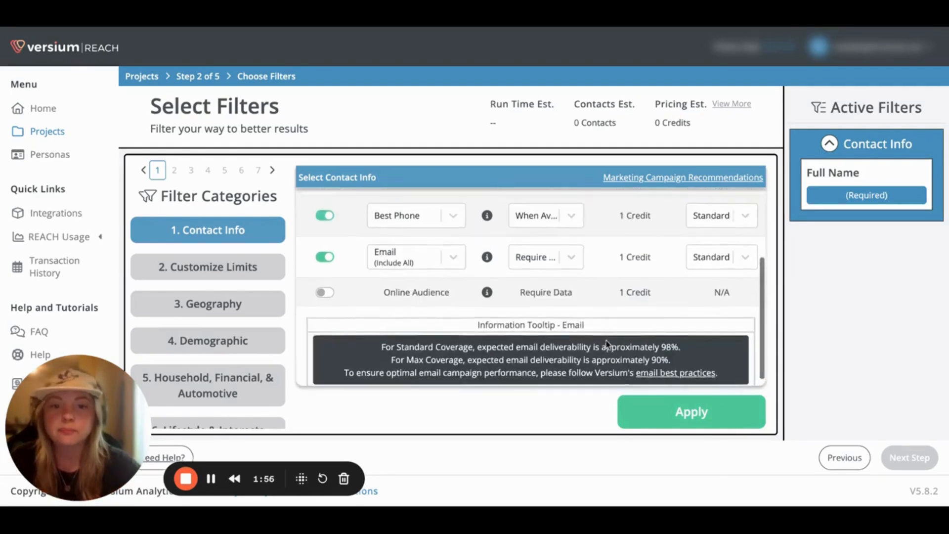
scroll(612, 344, "up", 2)
scroll(573, 307, "down", 2)
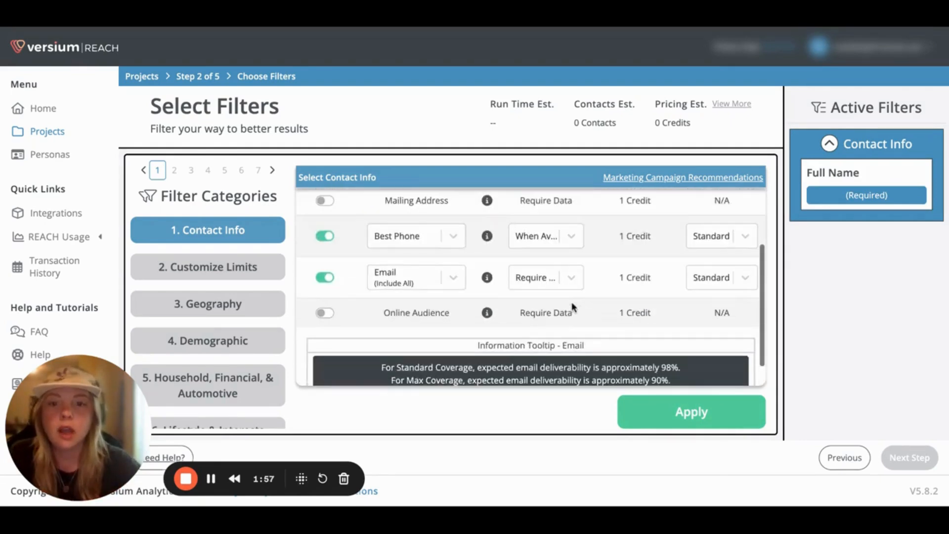
scroll(573, 312, "up", 2)
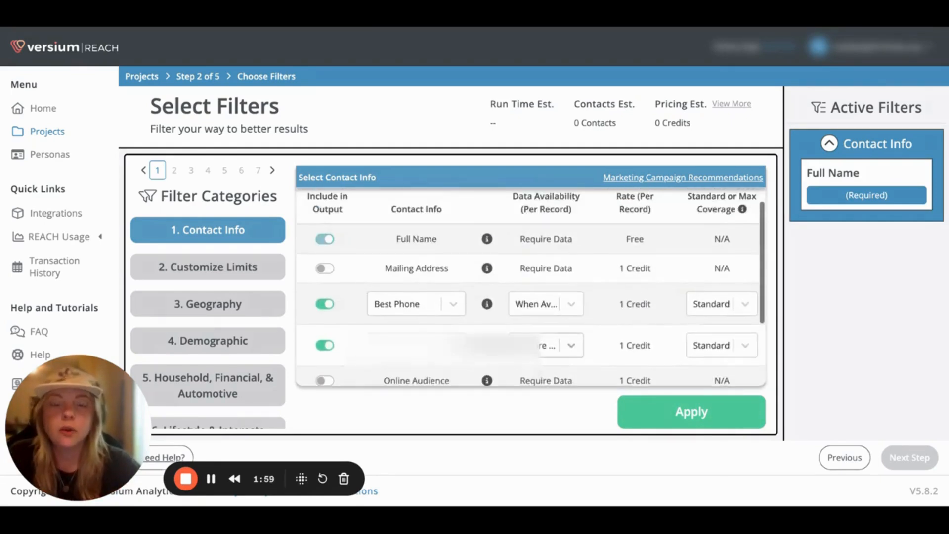
left_click(691, 412)
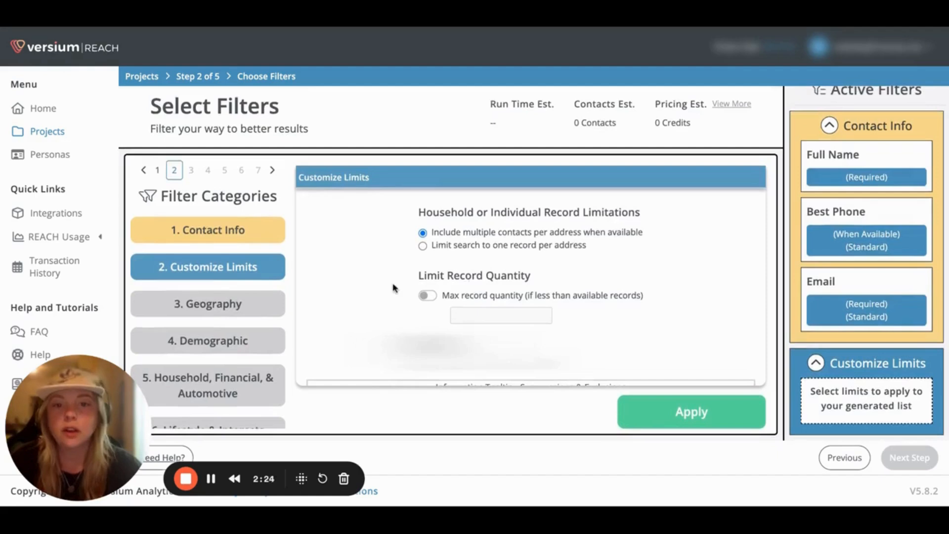
Limit the maximum record quantity to 10000 and apply the limit to the generated list
left_click(426, 296)
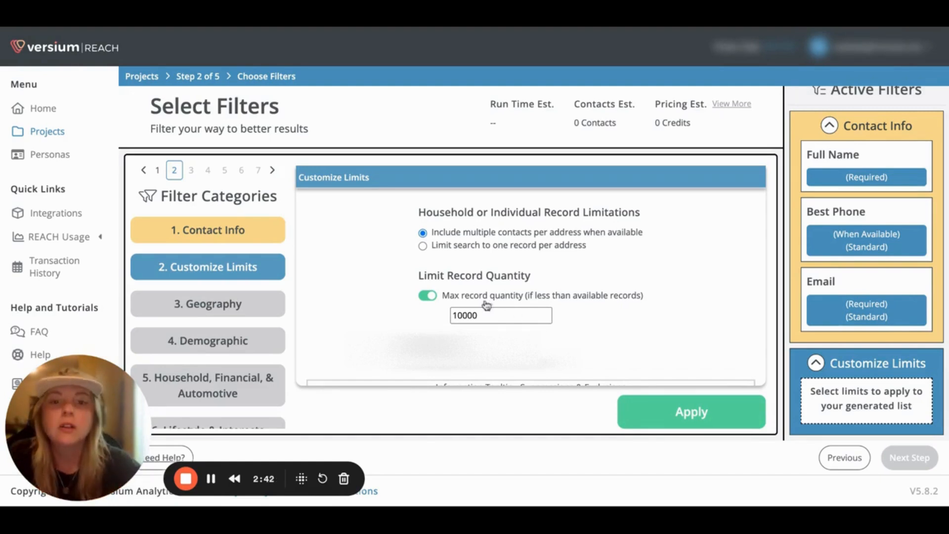
left_click(690, 415)
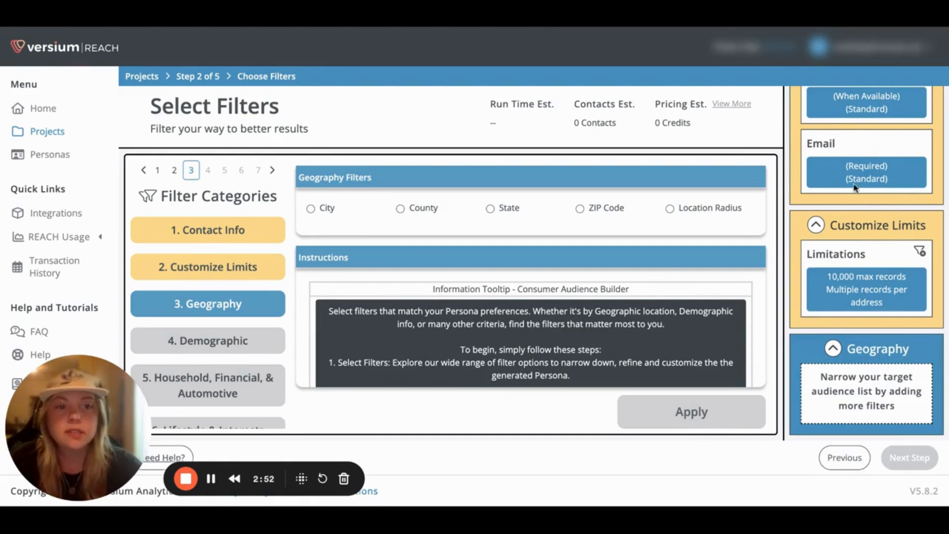
scroll(855, 188, "up", 3)
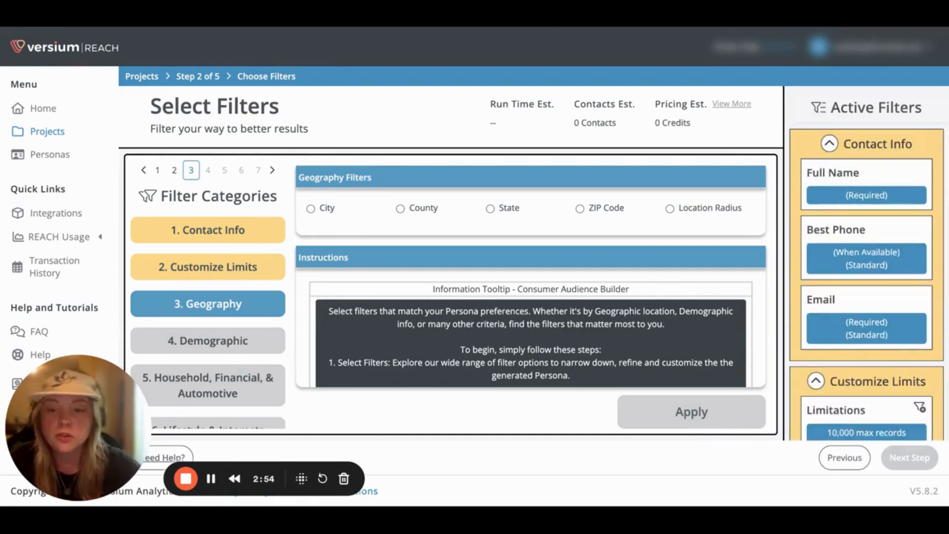
scroll(866, 262, "down", 3)
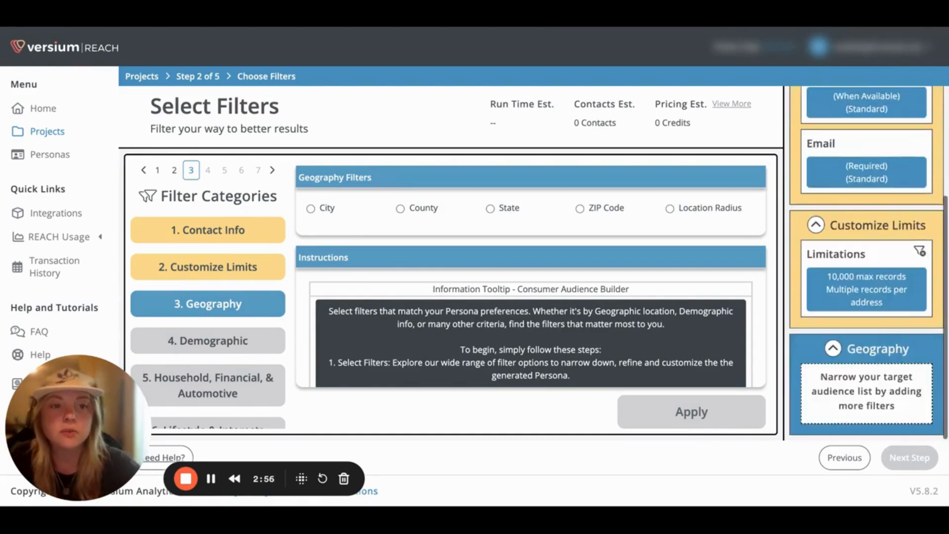
scroll(820, 169, "up", 3)
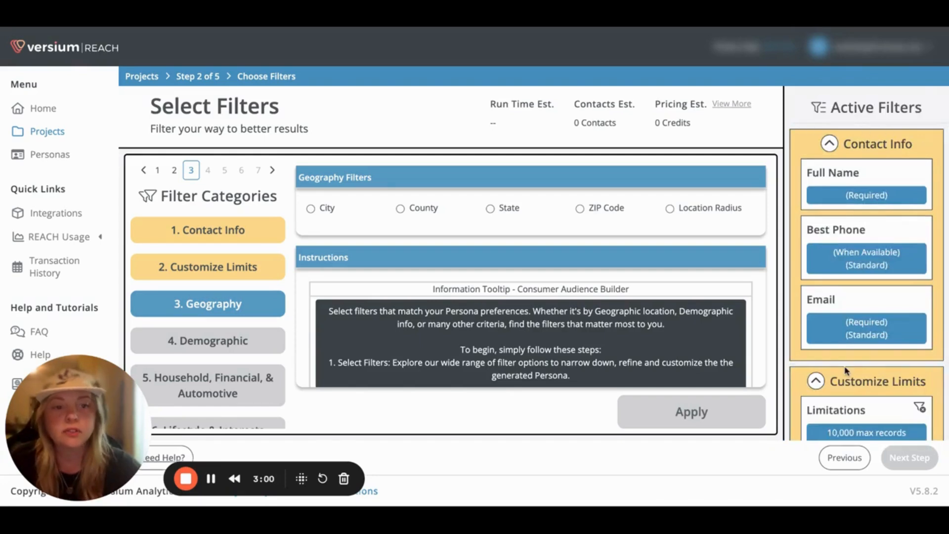
scroll(846, 371, "down", 3)
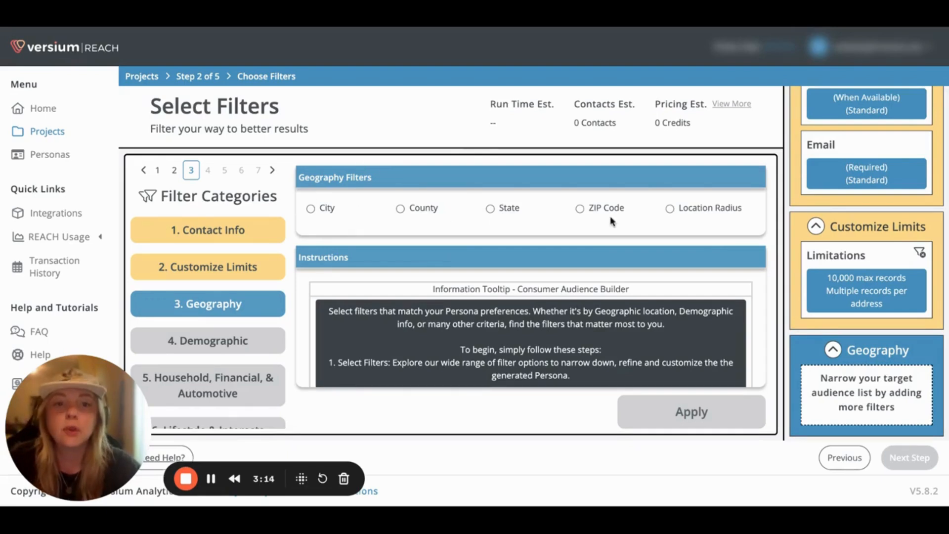
Filter geography by city, search for "dallas" and select Dallas, TX
left_click(309, 209)
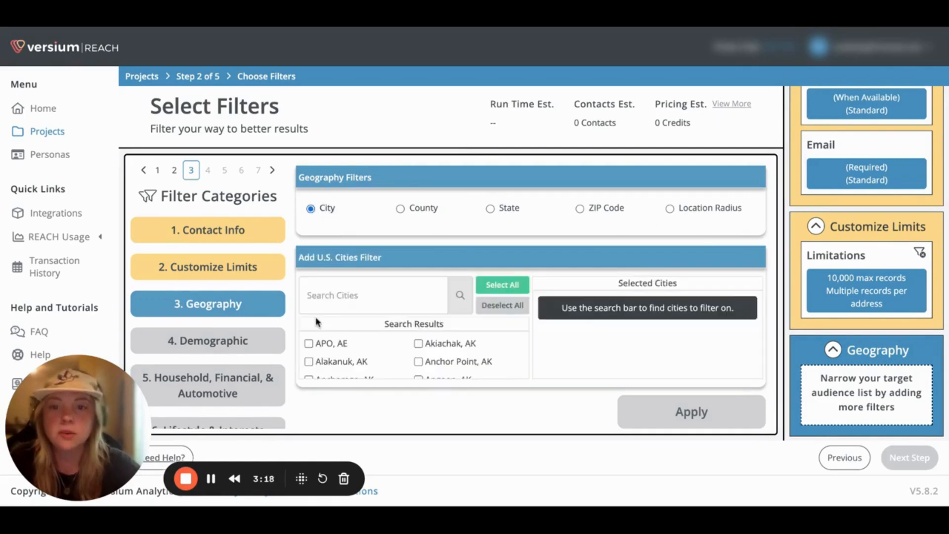
left_click(338, 296)
type("oakl")
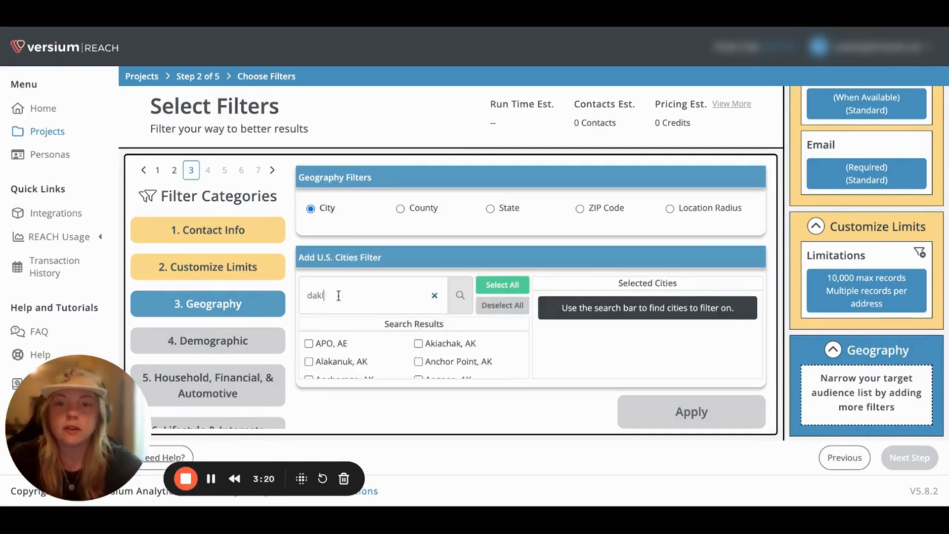
type("llas")
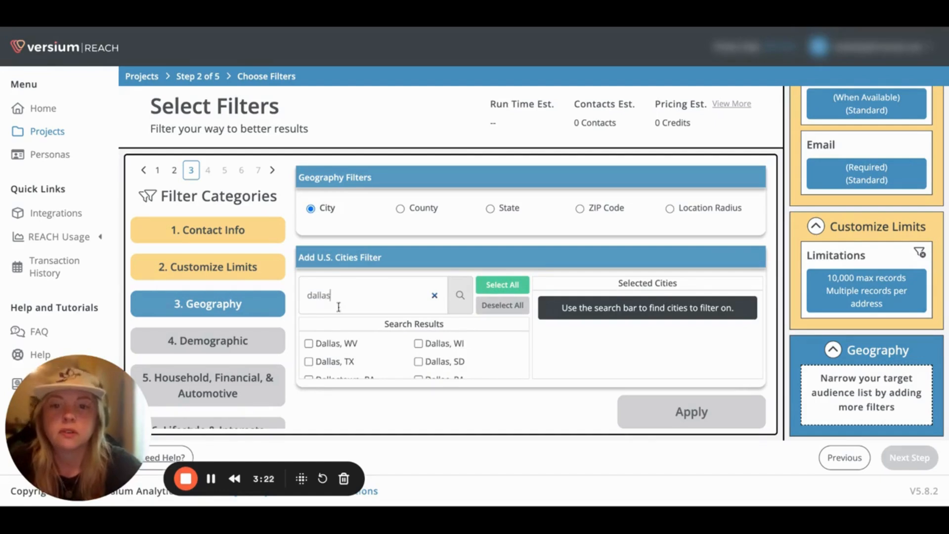
left_click(309, 361)
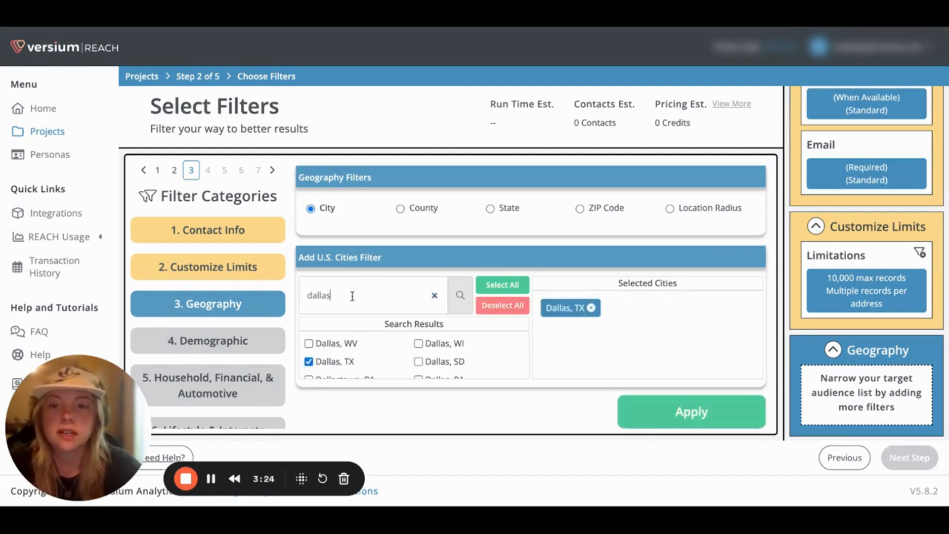
Search for "fort worth", add Fort Worth, TX to the selected cities and apply the city filter
left_click_drag(352, 296, 302, 297)
type("fort vw")
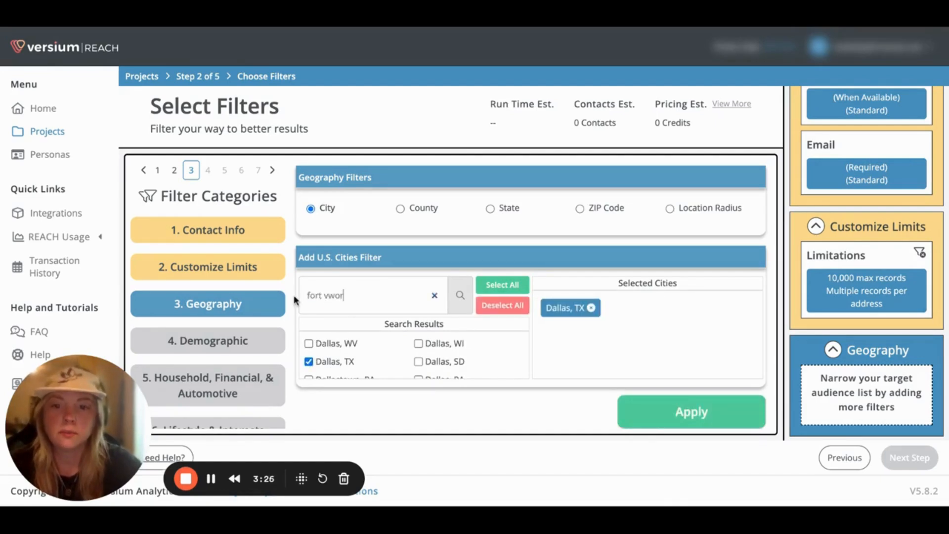
type(" wor")
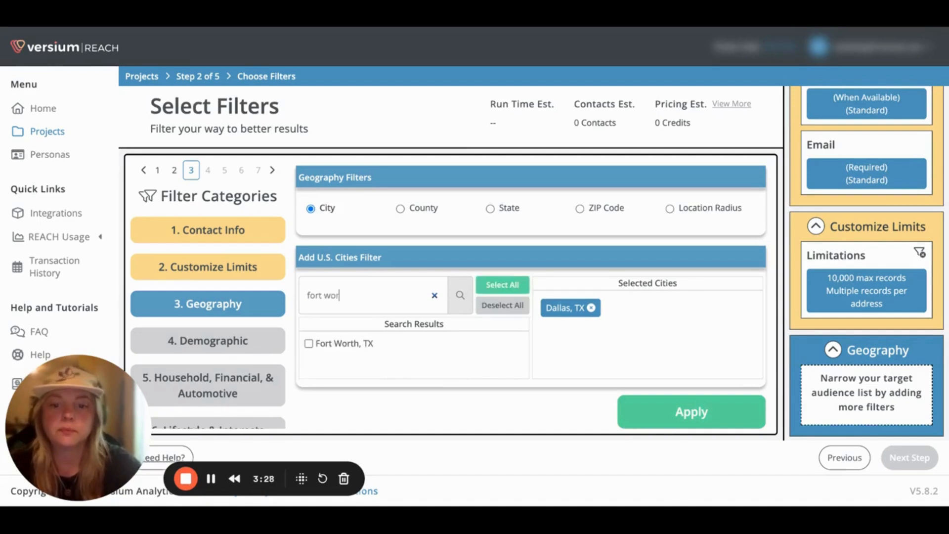
left_click(308, 343)
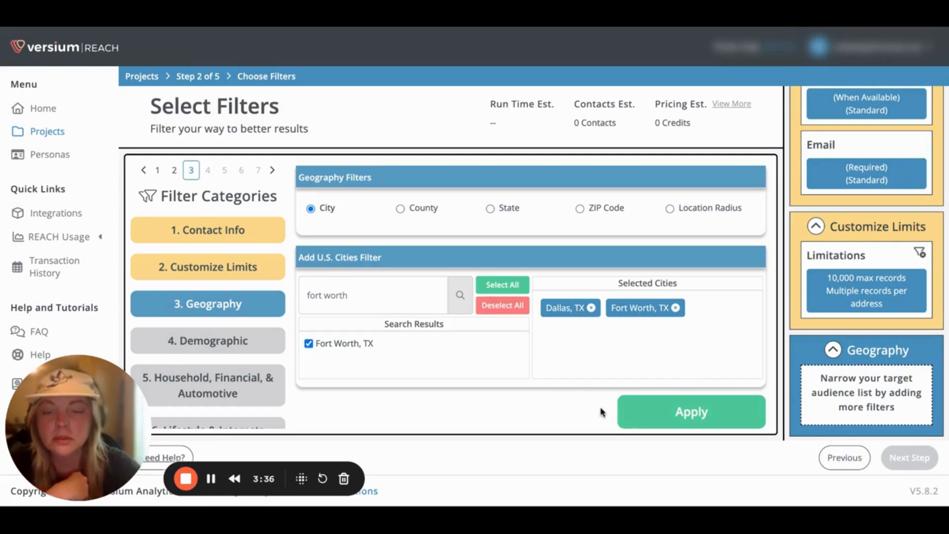
left_click(682, 422)
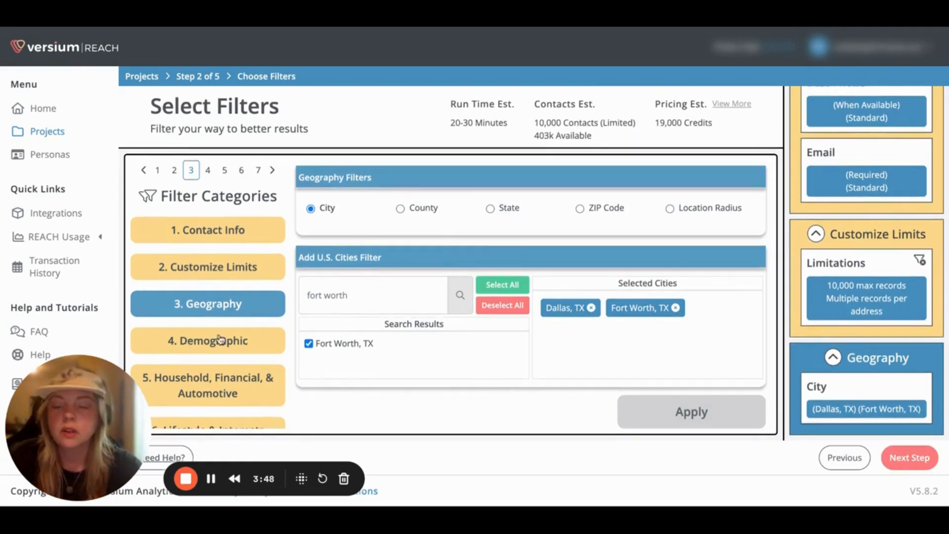
Set the demographic age range filter to 45–75 years old and apply it
left_click(200, 344)
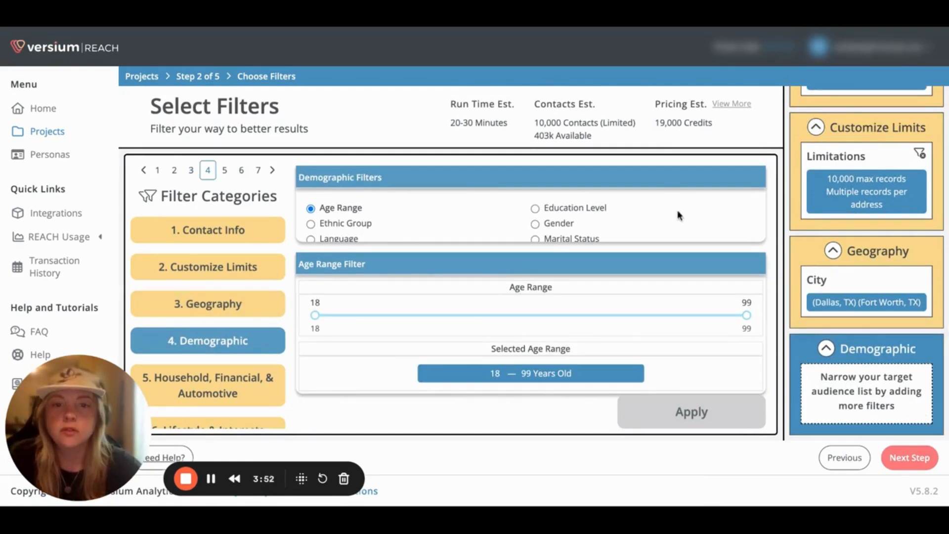
scroll(674, 222, "down", 2)
scroll(673, 222, "up", 2)
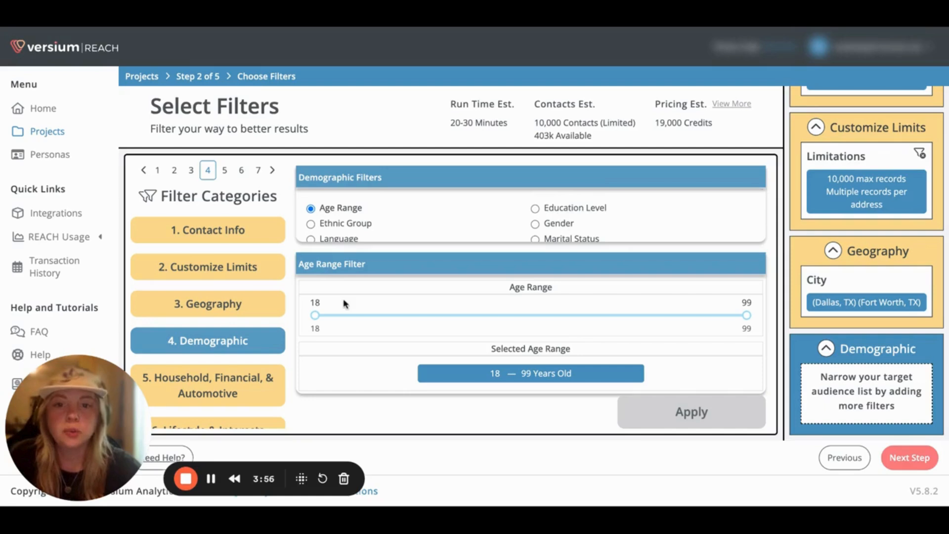
left_click_drag(315, 315, 459, 314)
left_click_drag(745, 315, 617, 315)
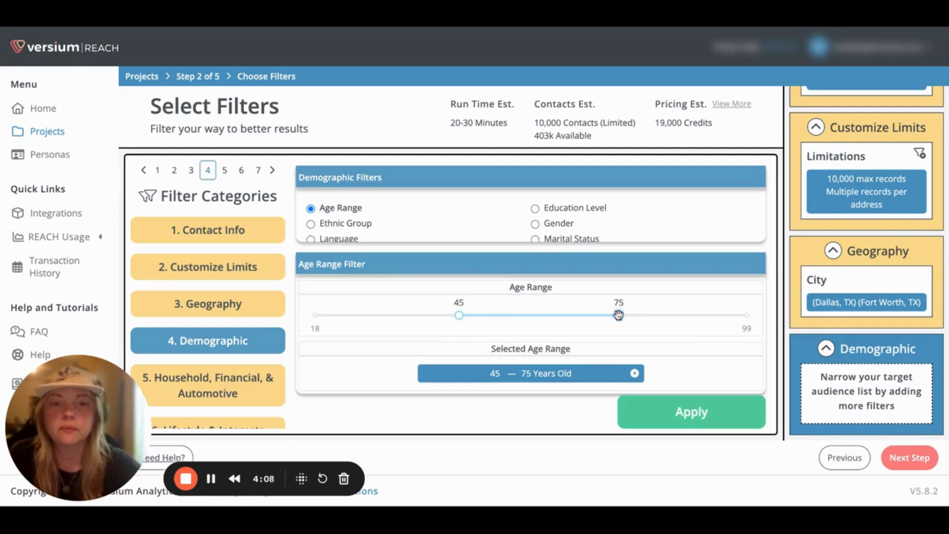
left_click(680, 414)
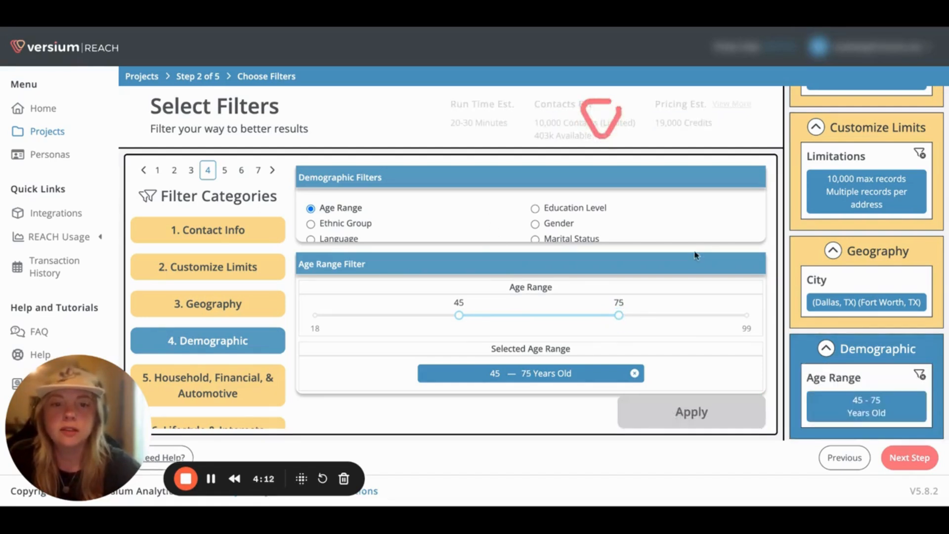
Add a demographic gender filter for Female and apply it
left_click(537, 225)
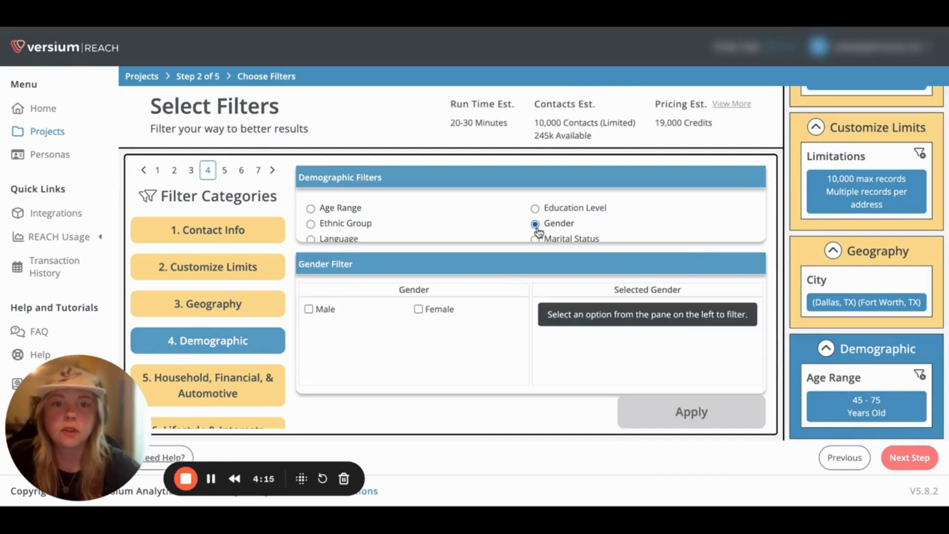
left_click(420, 312)
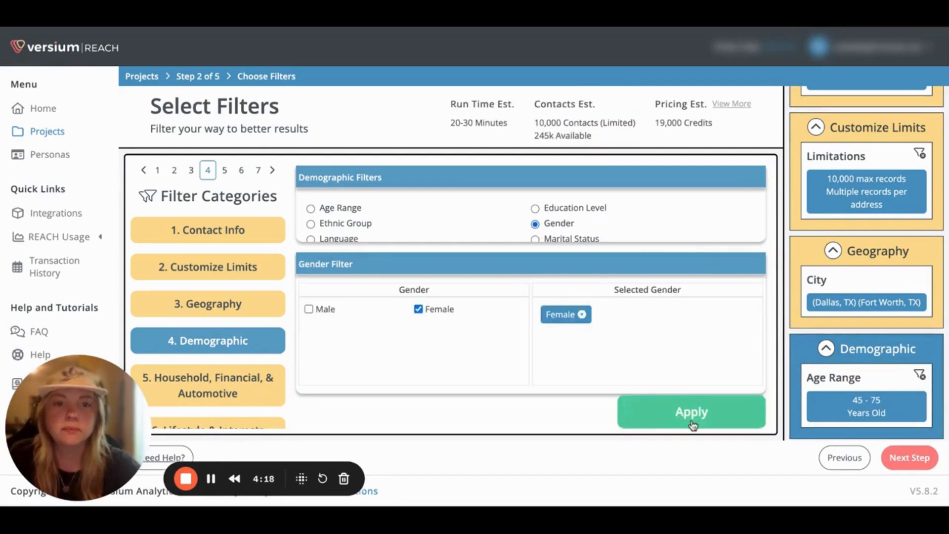
left_click(692, 412)
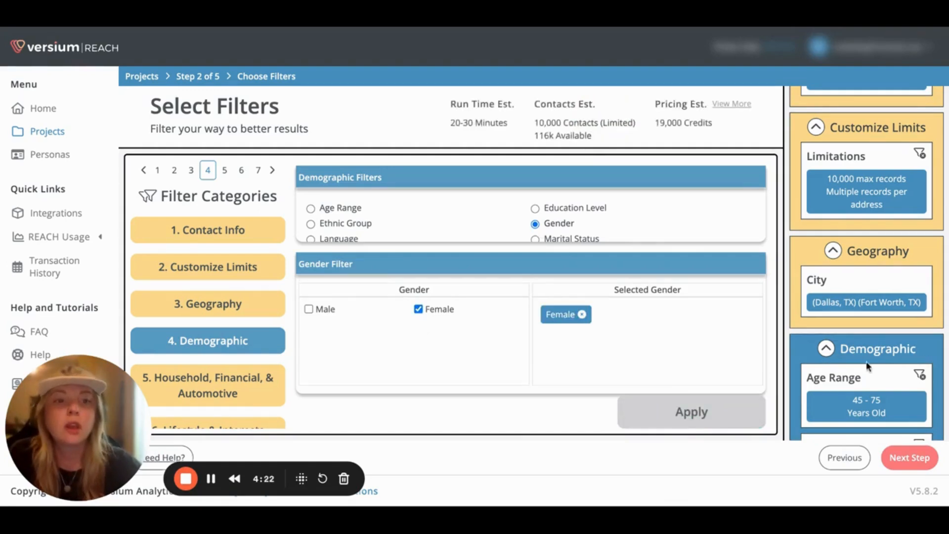
scroll(868, 366, "down", 2)
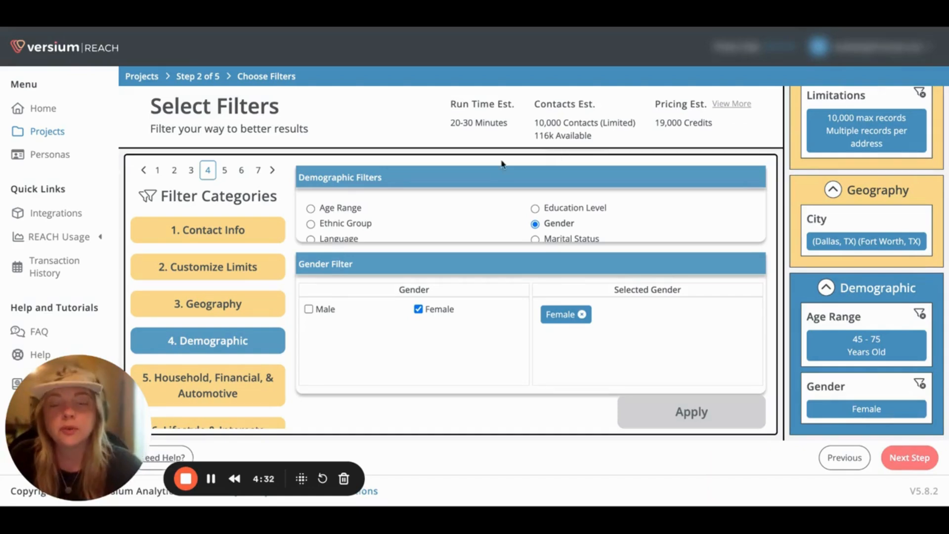
left_click_drag(530, 135, 600, 142)
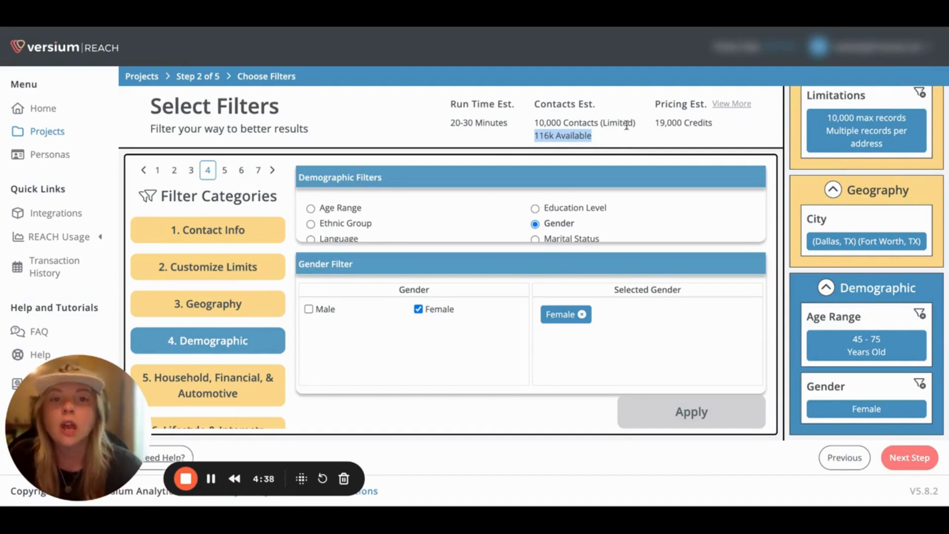
left_click_drag(637, 124, 610, 128)
left_click(610, 137)
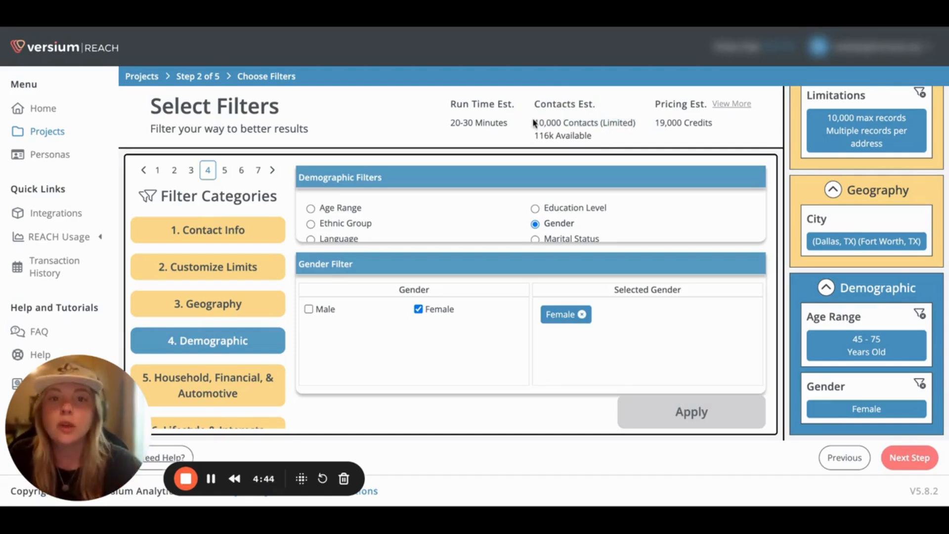
left_click_drag(535, 124, 568, 133)
left_click(597, 141)
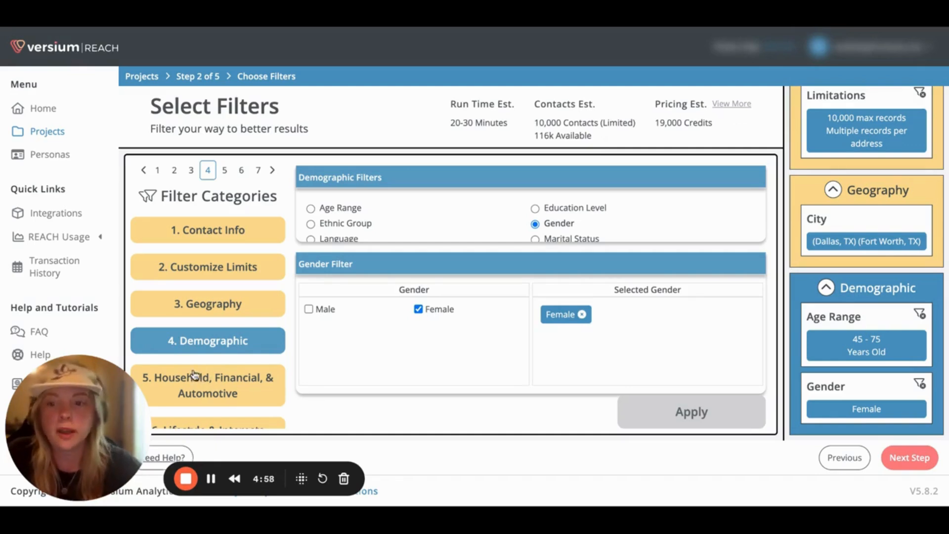
Add a household filter for estimated household income ranging from $50K to >$250K and apply it
scroll(195, 376, "down", 1)
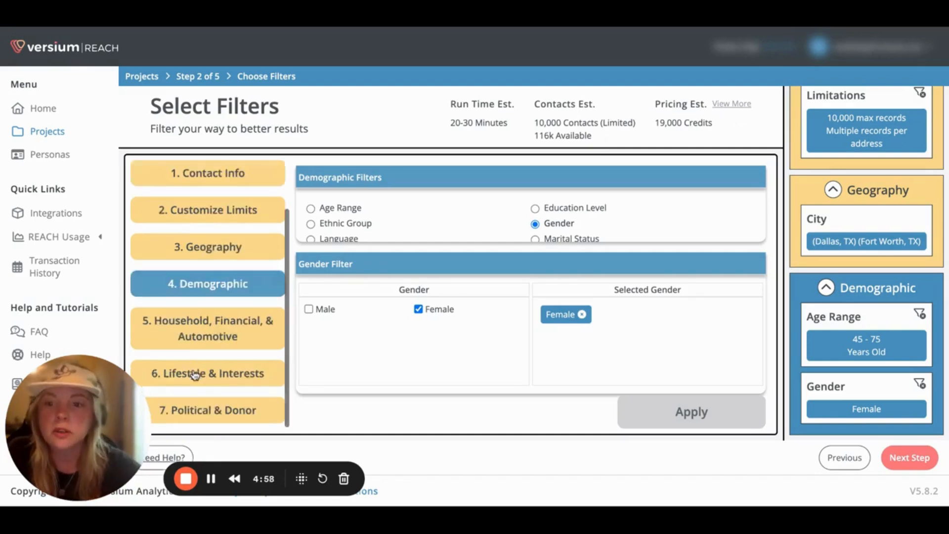
left_click(249, 334)
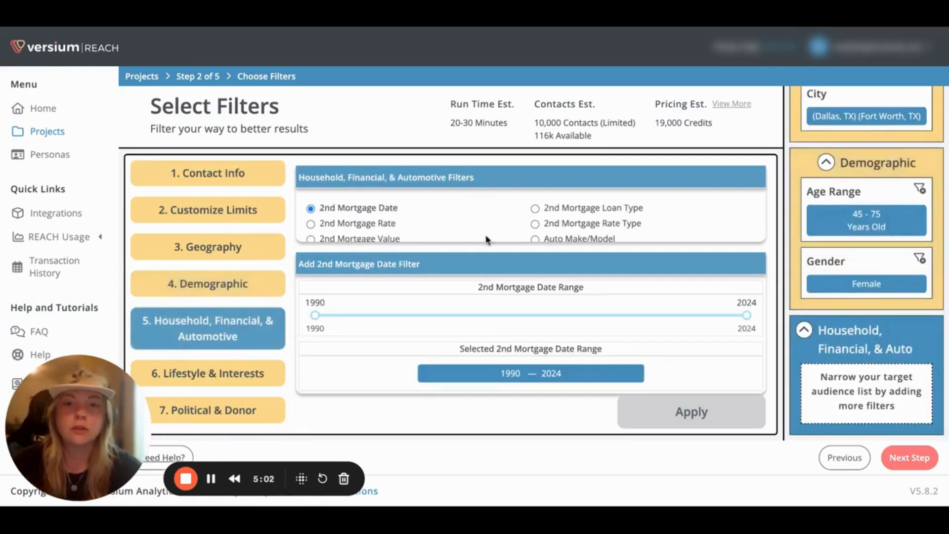
scroll(667, 216, "down", 2)
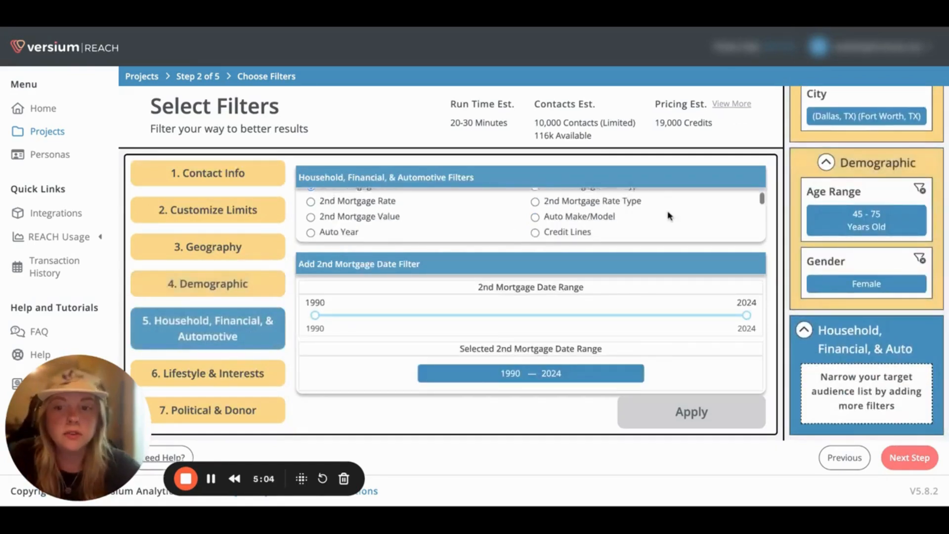
scroll(530, 215, "down", 3)
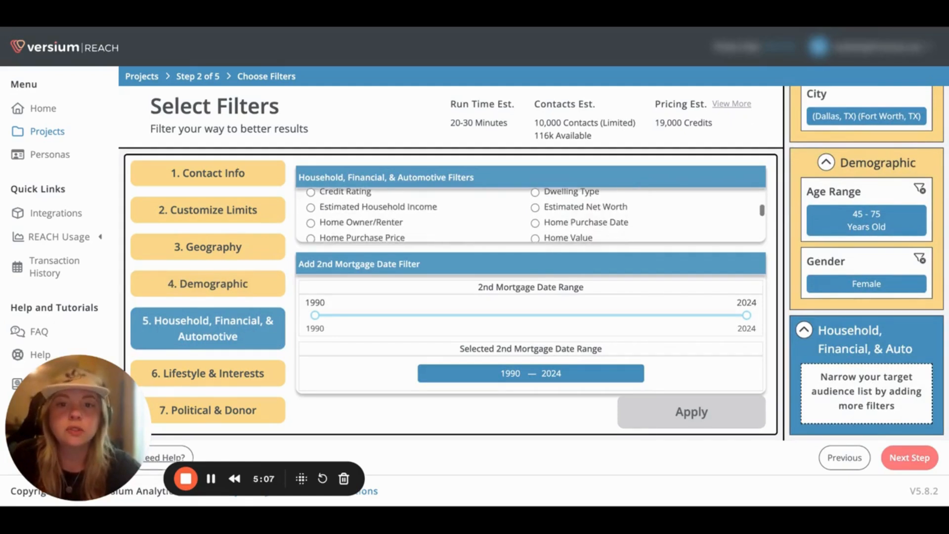
left_click(311, 208)
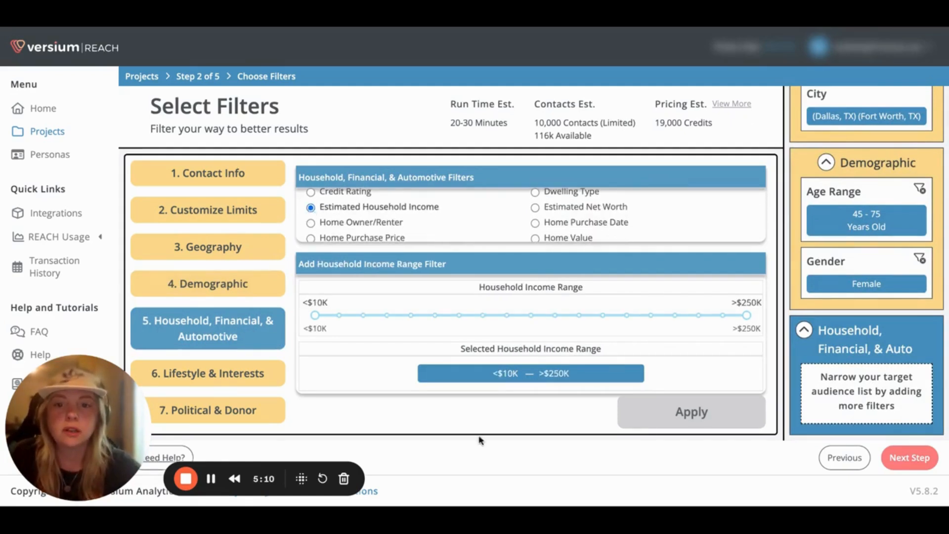
left_click_drag(313, 315, 521, 317)
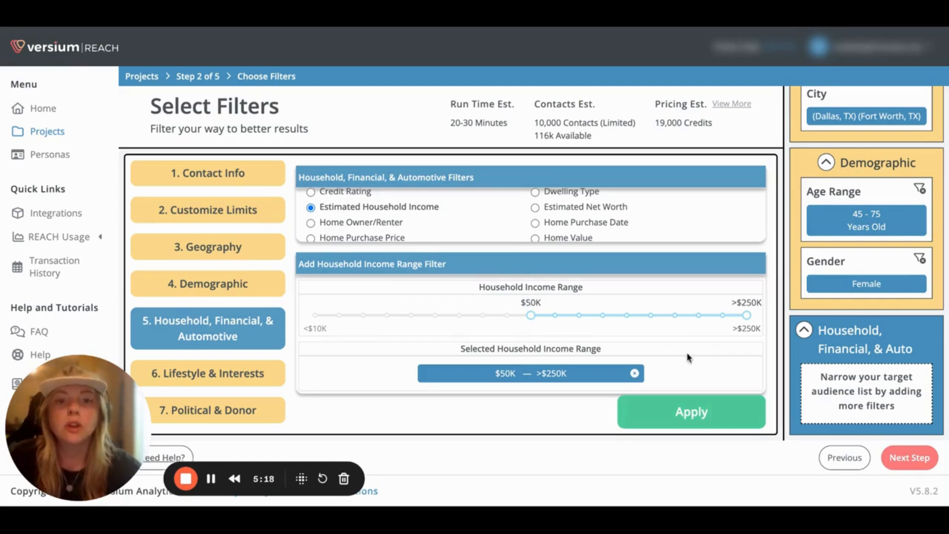
left_click(695, 418)
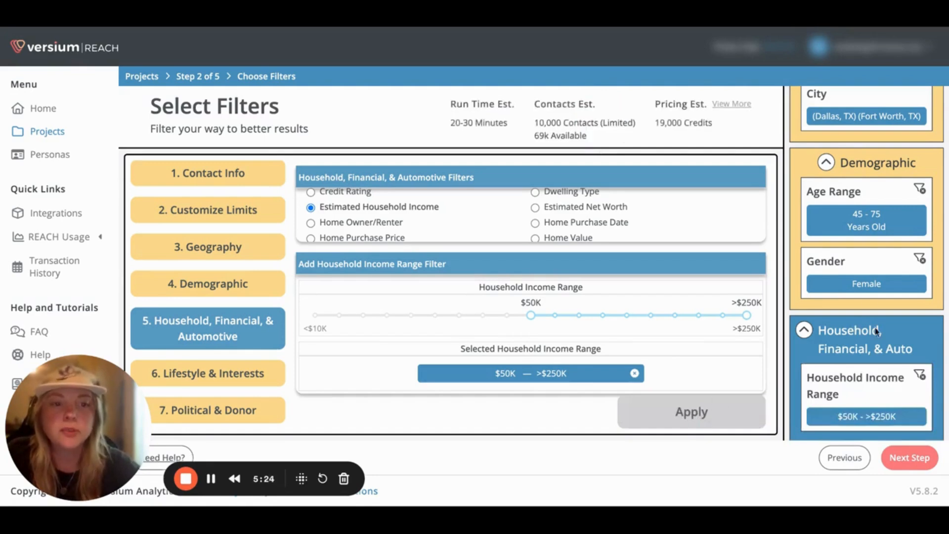
Add the Cooking and Health and Beauty lifestyle and interest filters and apply them
left_click(229, 380)
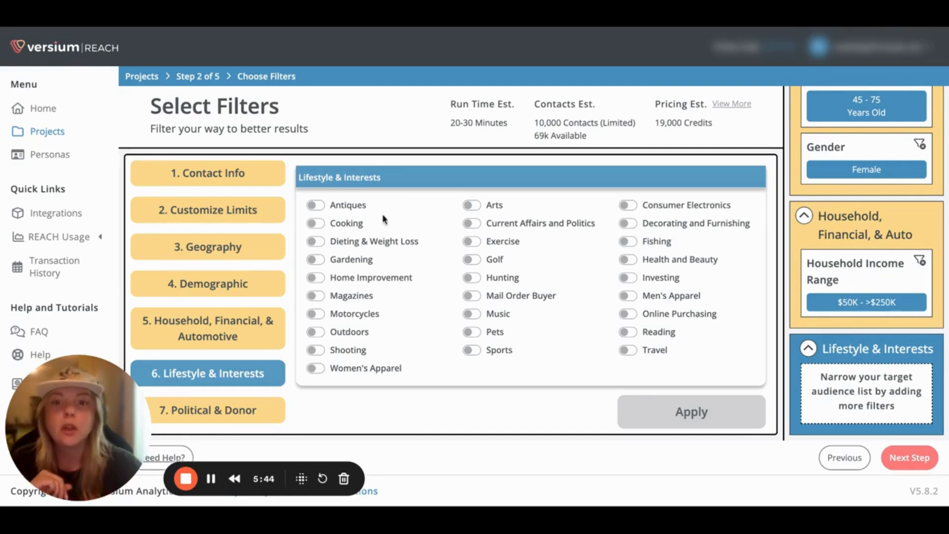
left_click(317, 226)
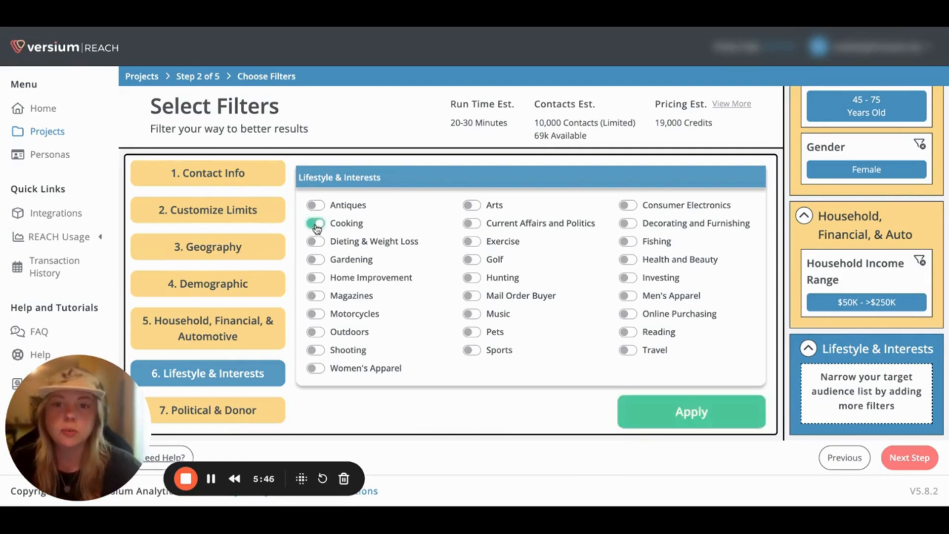
left_click(632, 260)
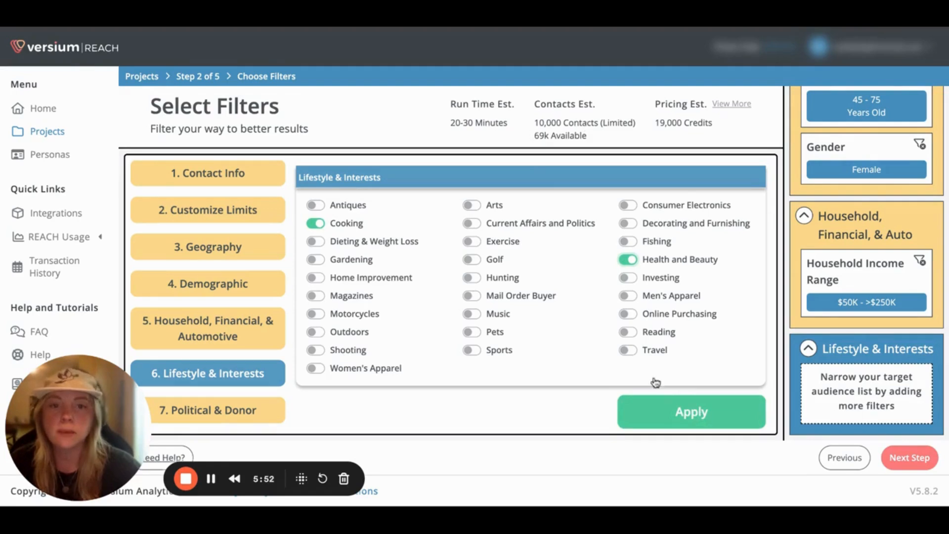
left_click(704, 413)
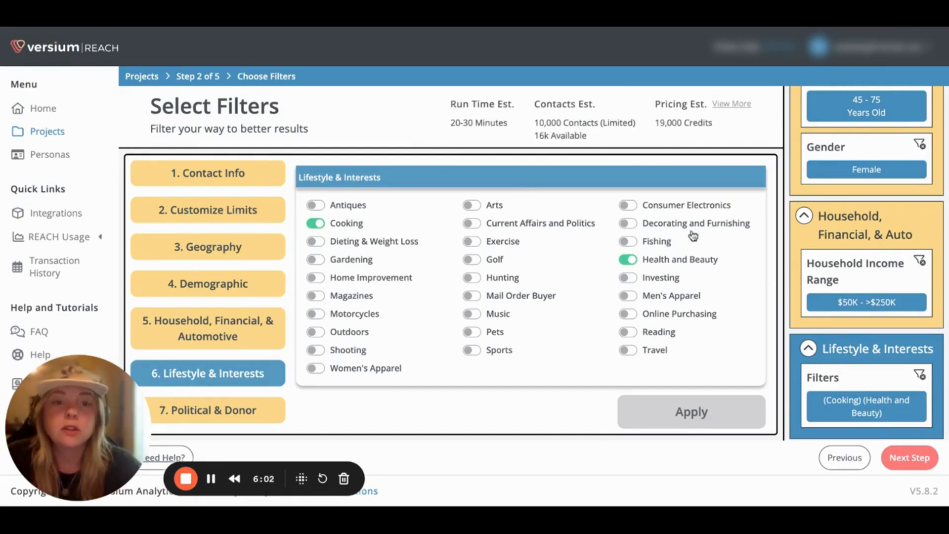
Remove the Health and Beauty and Cooking interest filters, applying each change
left_click(633, 264)
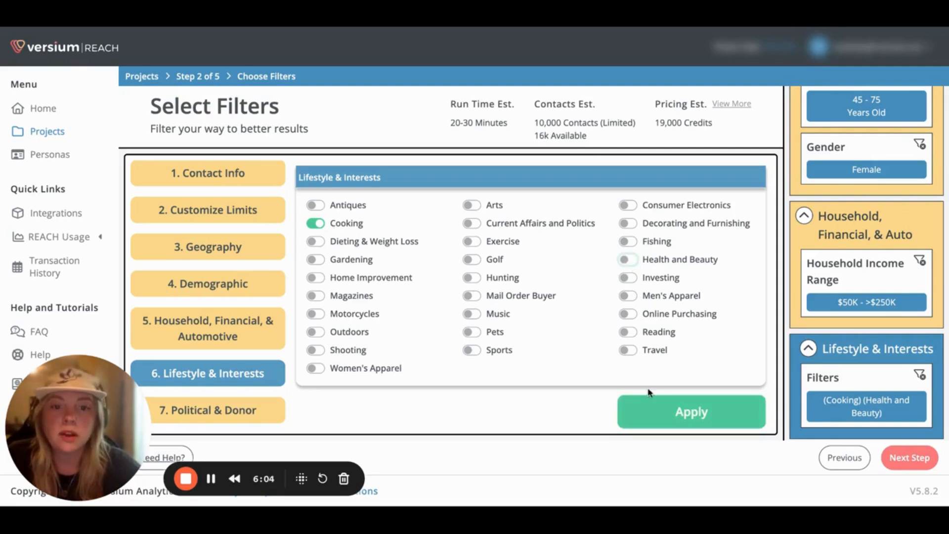
left_click(664, 418)
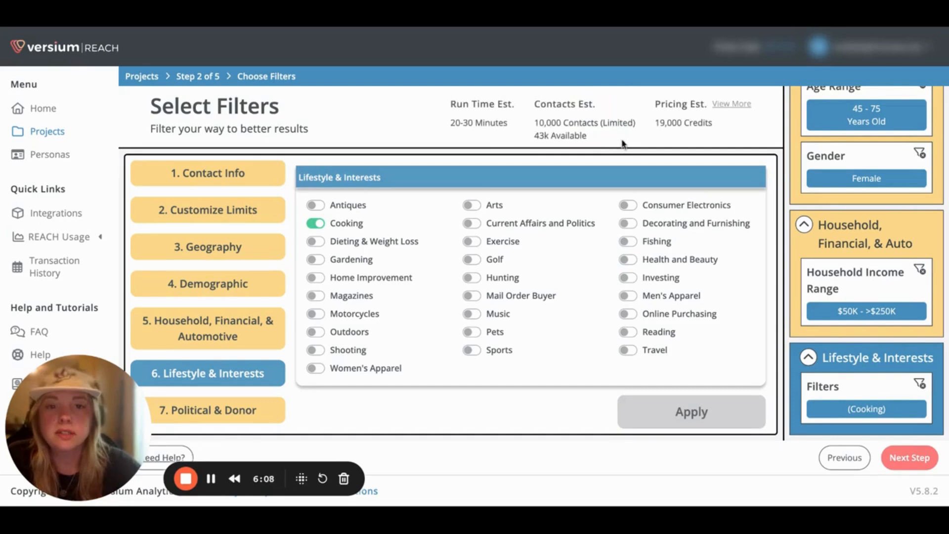
left_click(316, 223)
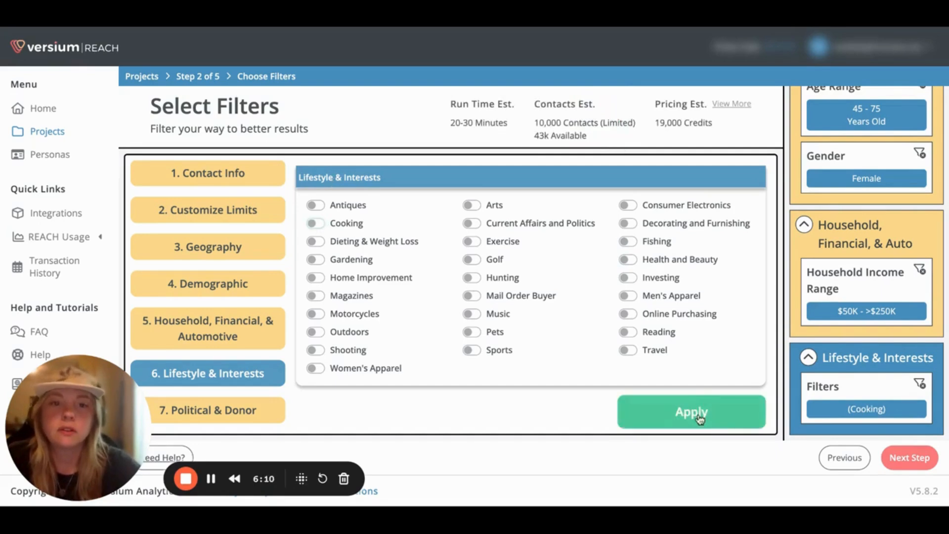
left_click(699, 416)
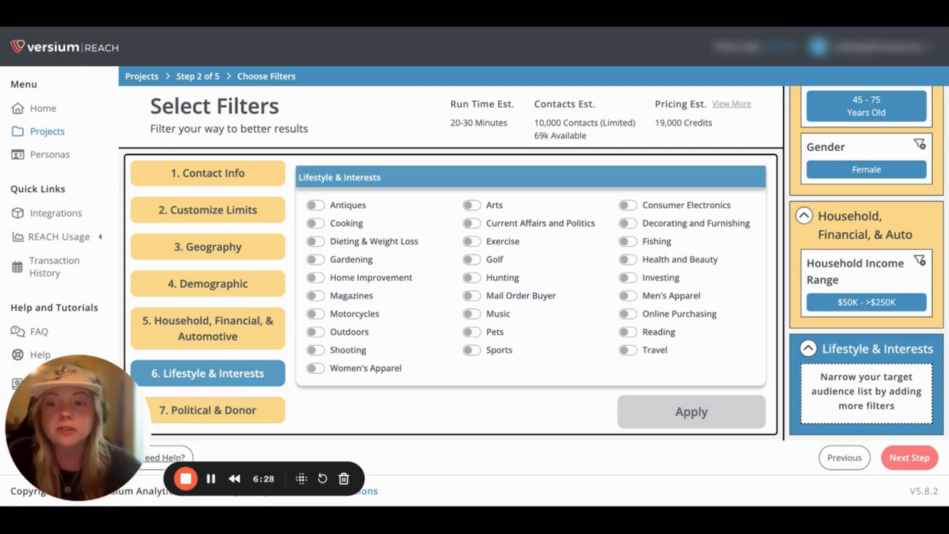
Examine the donor toggles and political party options in the Political & Donor filters, and review the list of active filters
scroll(188, 397, "down", 1)
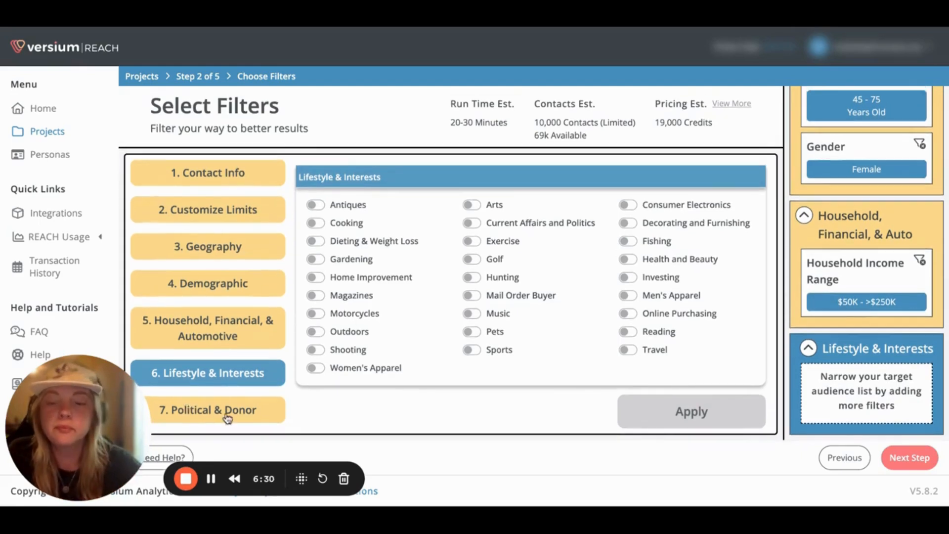
left_click(227, 419)
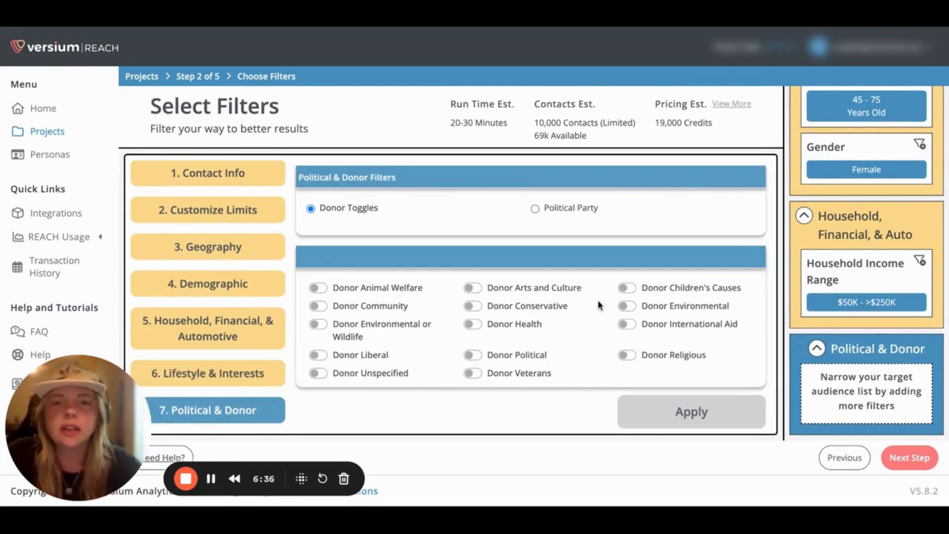
scroll(572, 355, "down", 2)
scroll(573, 354, "up", 2)
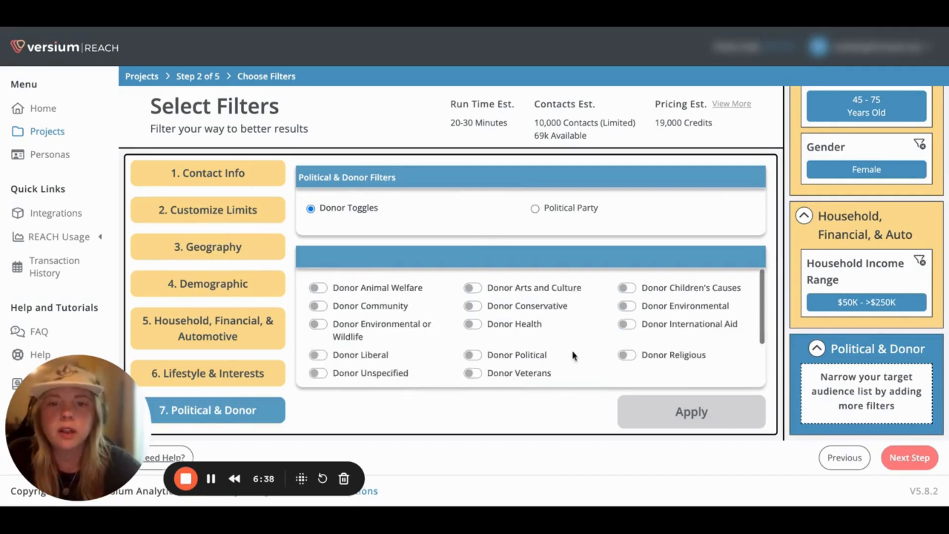
left_click(534, 208)
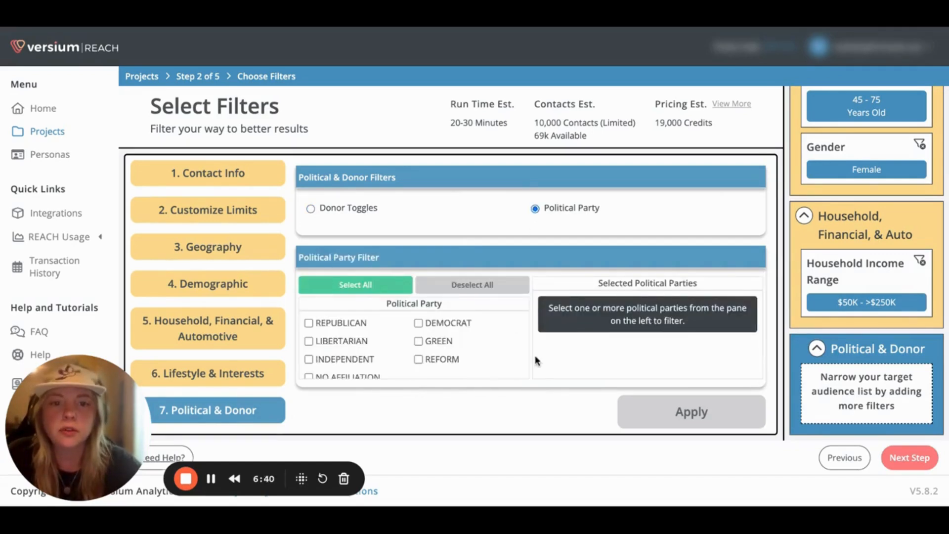
scroll(473, 313, "up", 1)
scroll(473, 312, "down", 1)
scroll(473, 312, "up", 1)
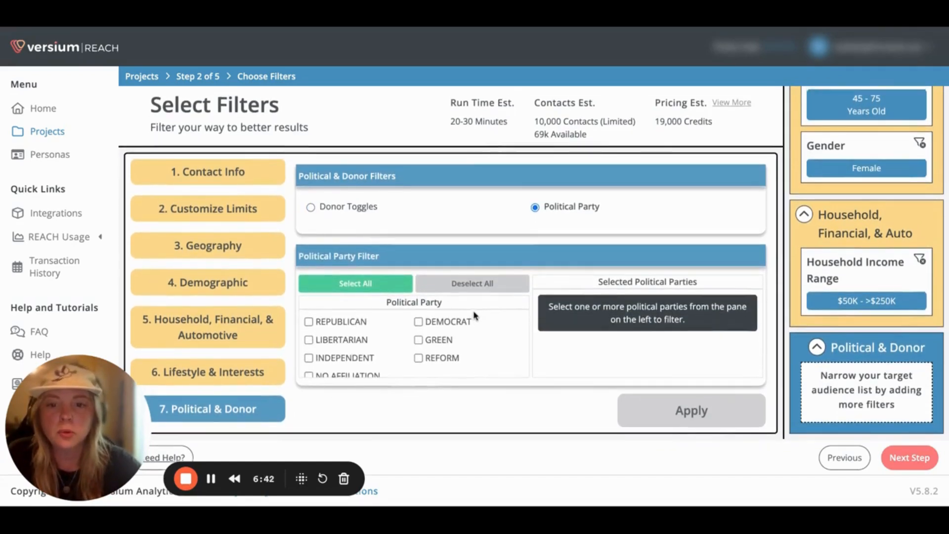
left_click(310, 210)
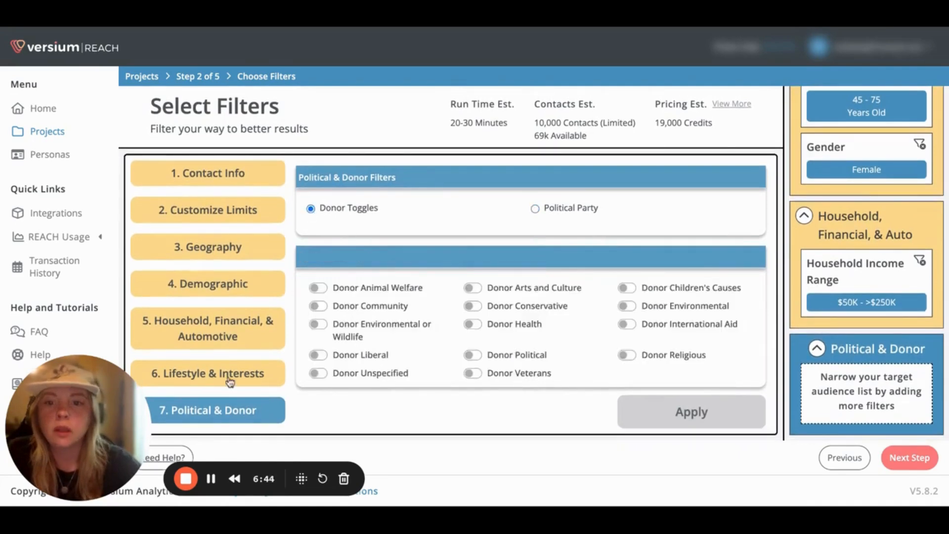
scroll(230, 381, "down", 1)
scroll(230, 381, "up", 1)
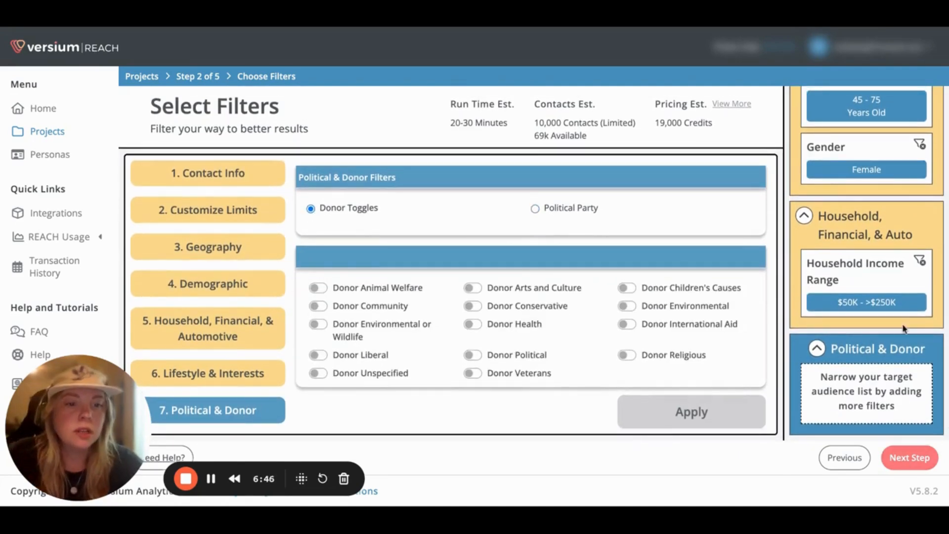
scroll(902, 328, "up", 10)
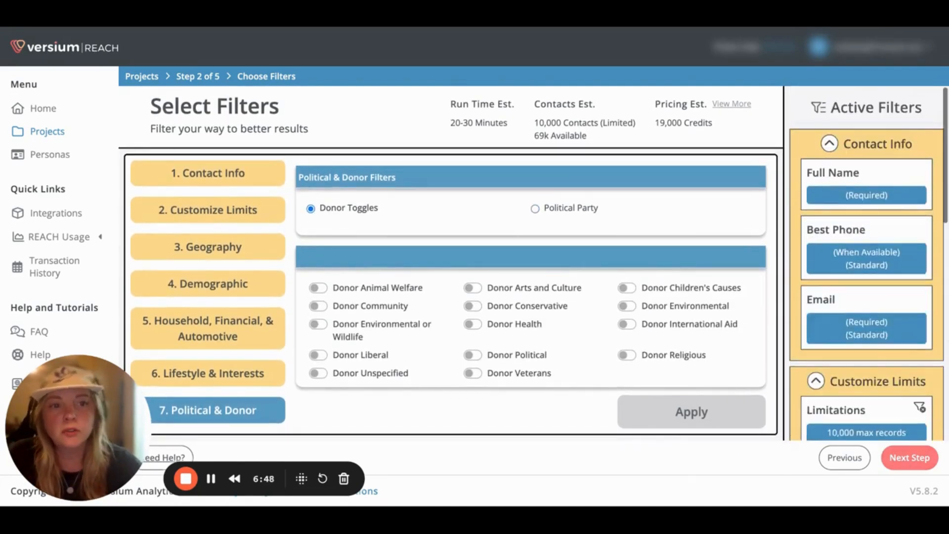
scroll(866, 296, "down", 10)
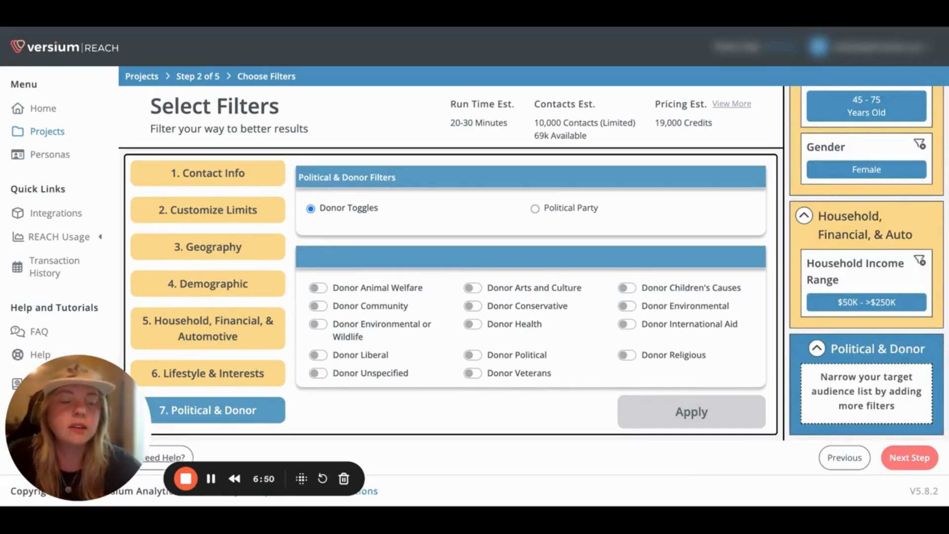
Include all attributes that were used as filters as data add-ons and continue to the product overview
left_click(917, 467)
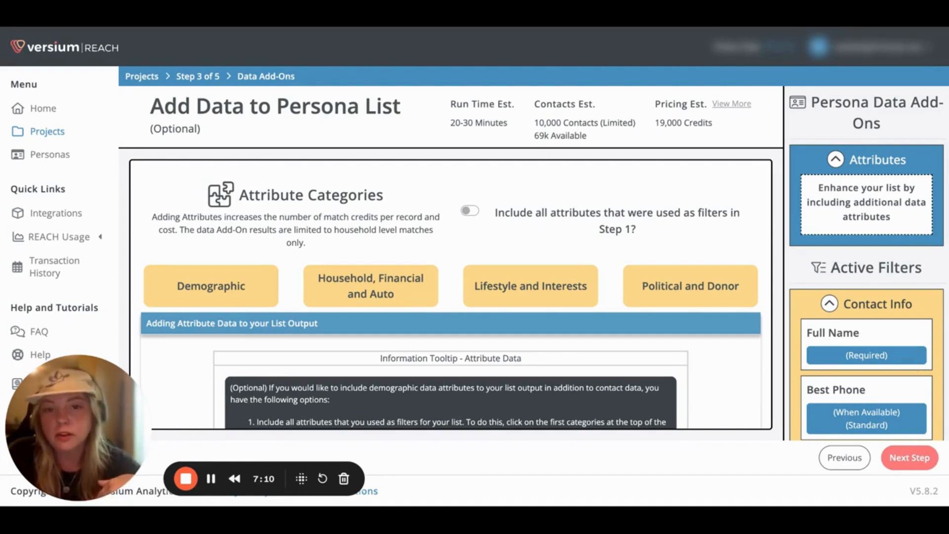
left_click(473, 214)
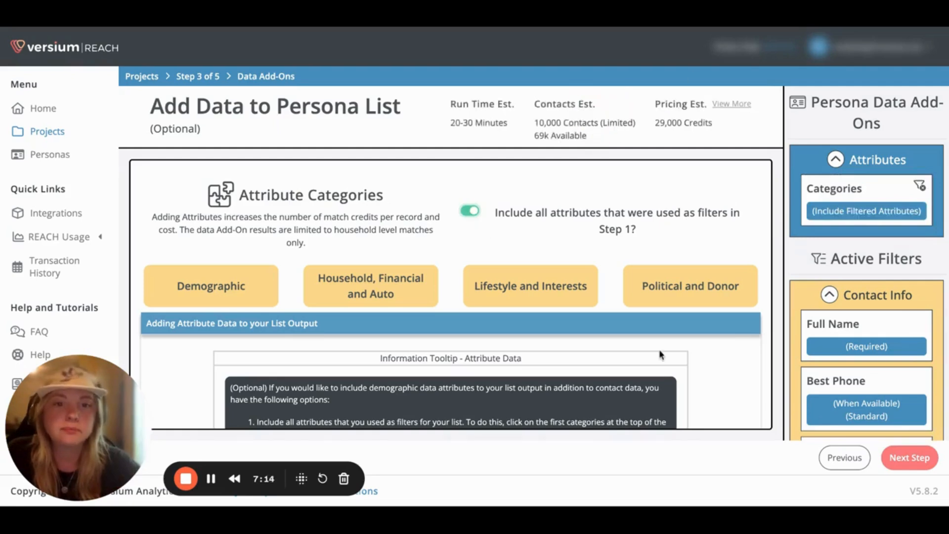
left_click(915, 463)
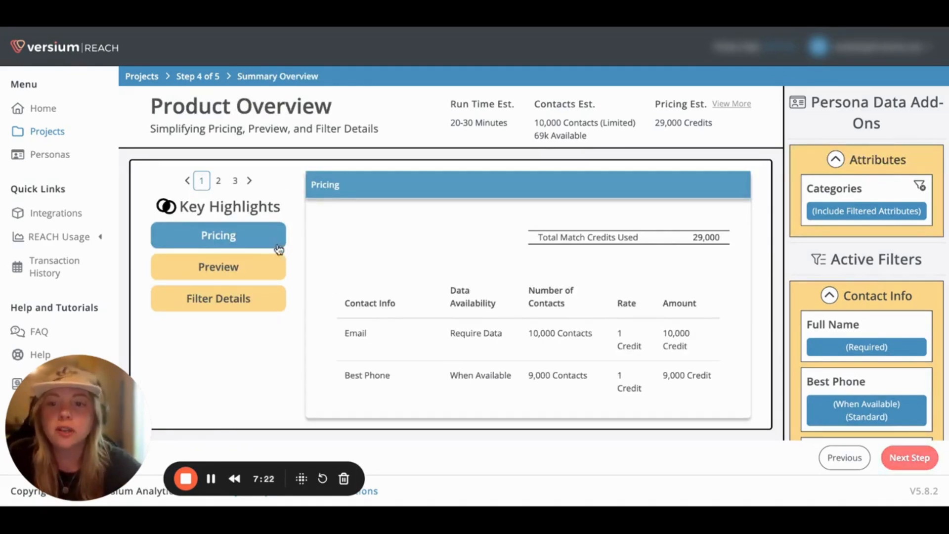
Review the sample contact preview, the filter details and the pricing breakdown in the product overview
left_click(265, 272)
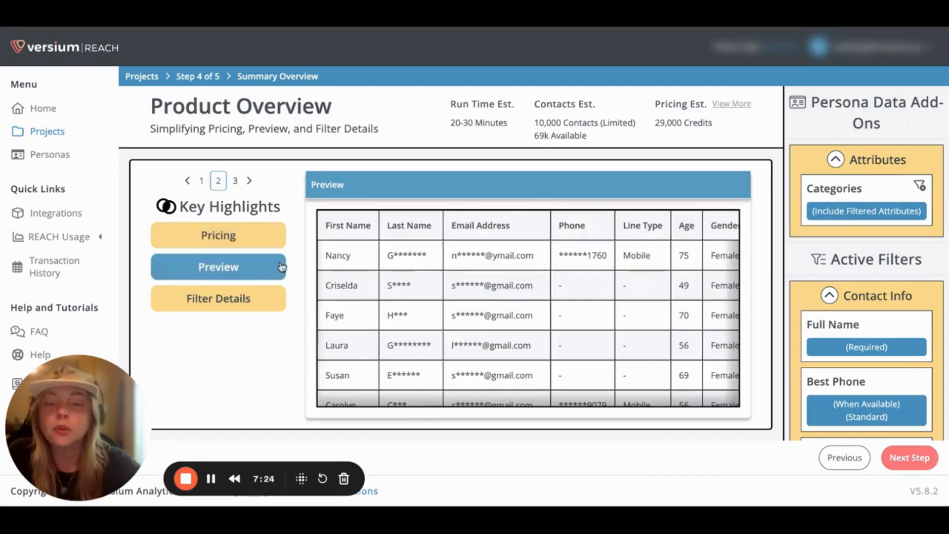
scroll(648, 279, "right", 5)
scroll(648, 278, "left", 5)
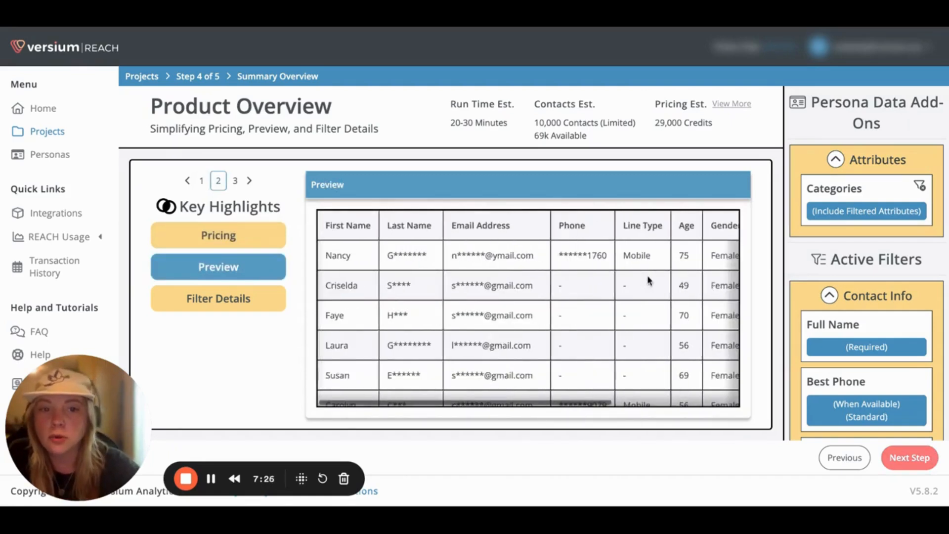
left_click(225, 303)
scroll(494, 281, "down", 5)
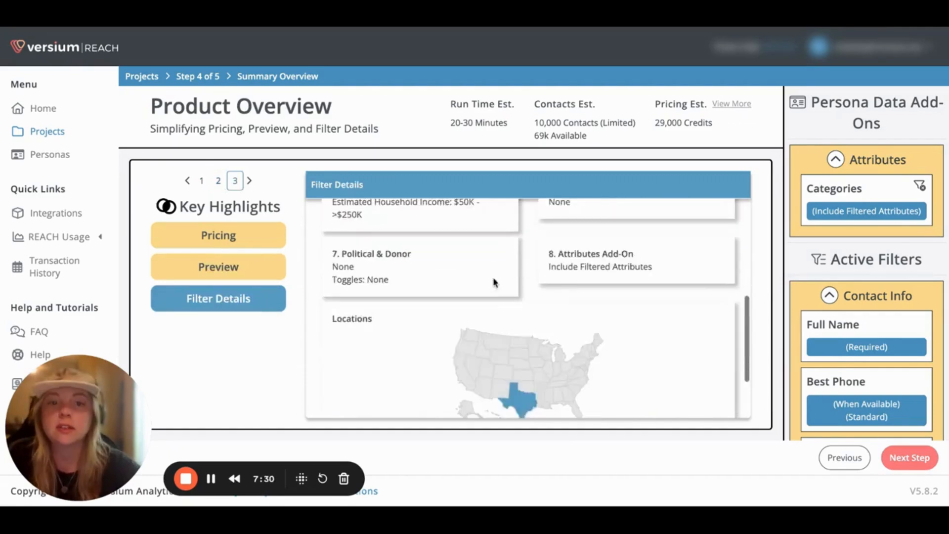
scroll(494, 282, "up", 4)
scroll(493, 283, "up", 2)
left_click(245, 243)
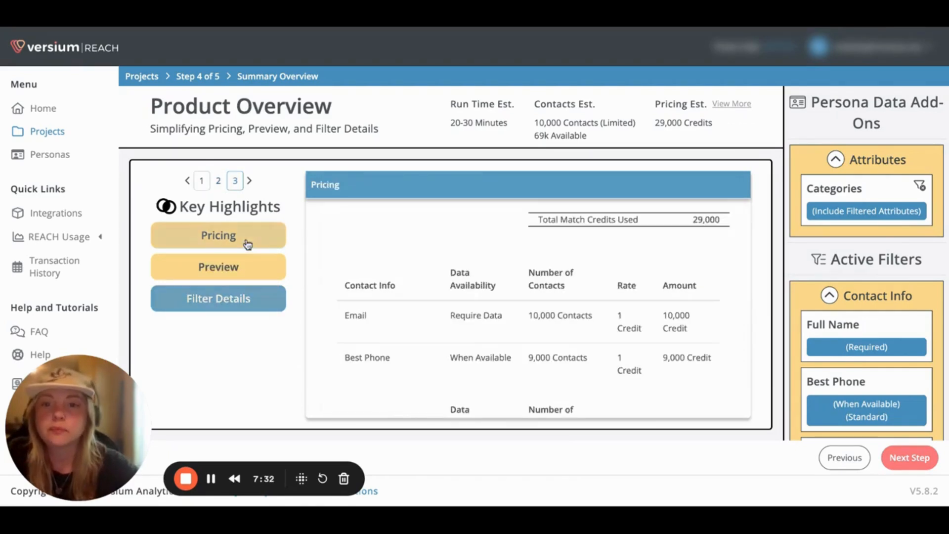
Continue to the project selection, name the list "Test DEMO" and assign it to the existing project "Test"
left_click(915, 463)
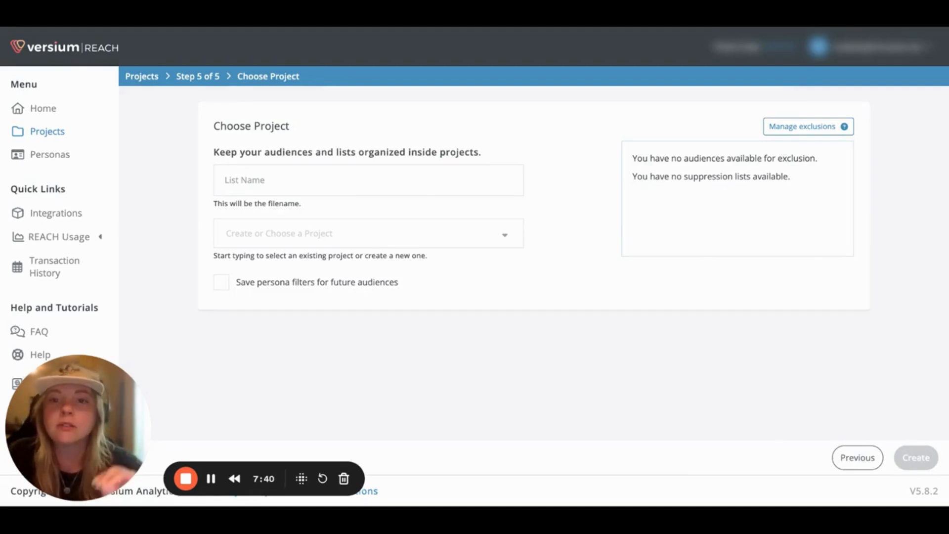
left_click(244, 181)
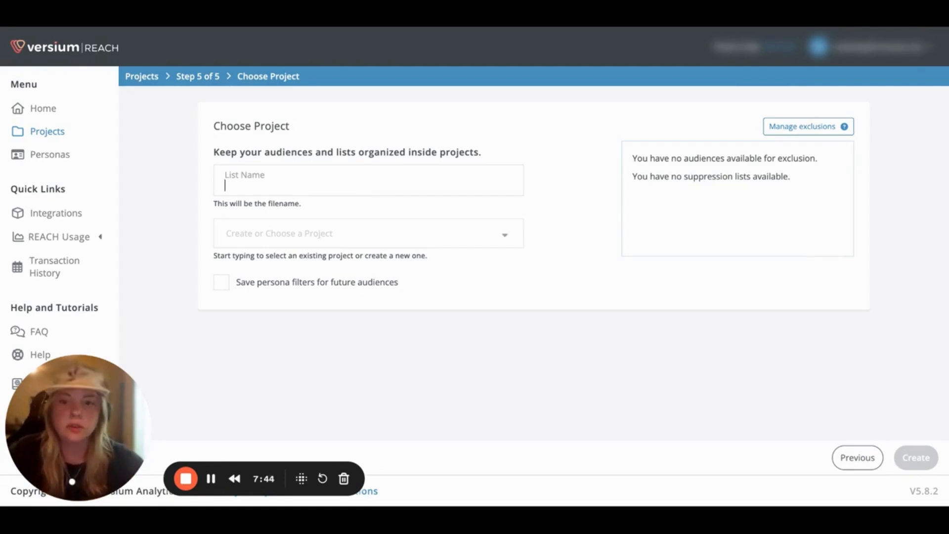
type("Test DEMO")
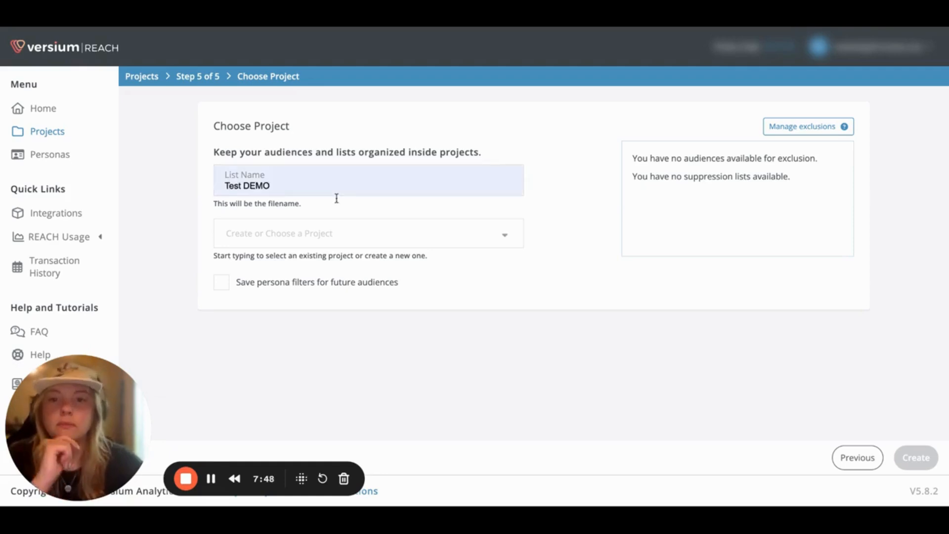
left_click(336, 198)
left_click(325, 234)
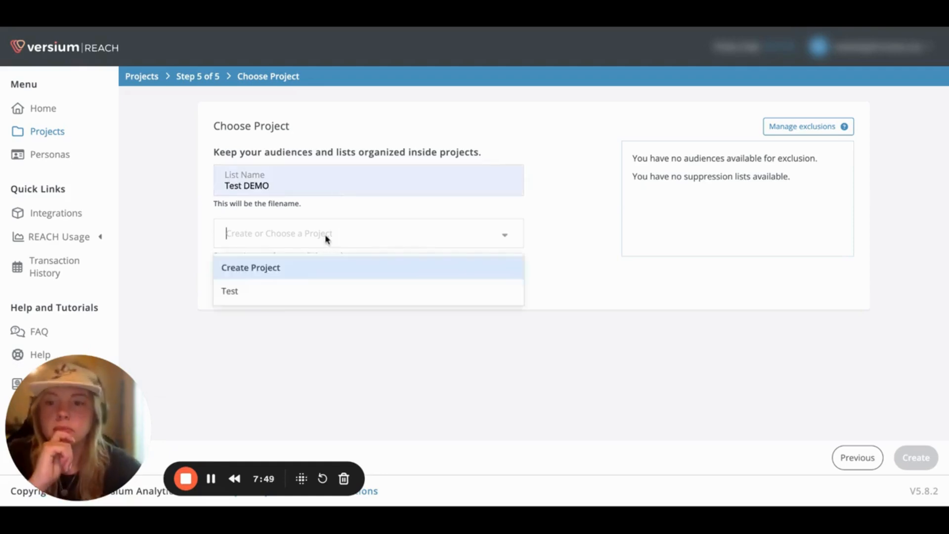
left_click(287, 296)
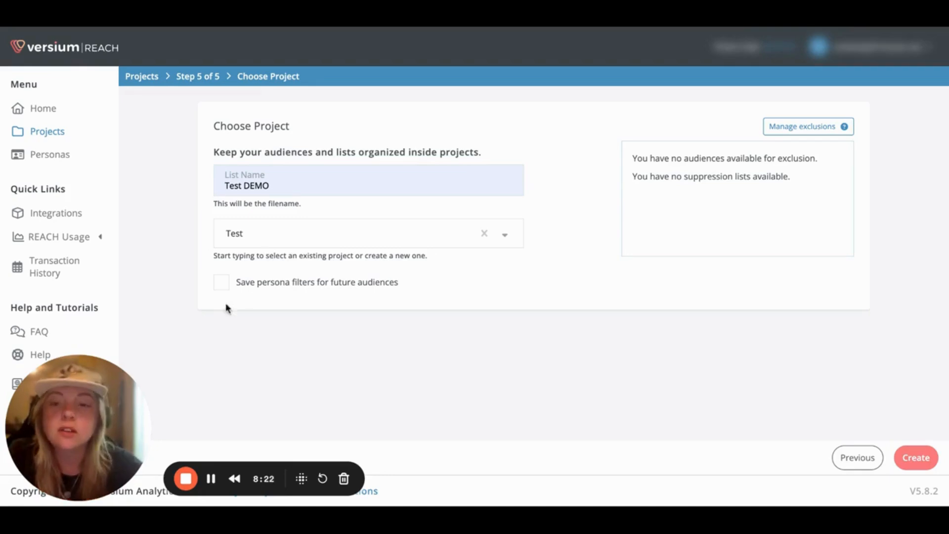
Create the list, authorize the match credit deduction from the subscription and order the list
left_click(926, 459)
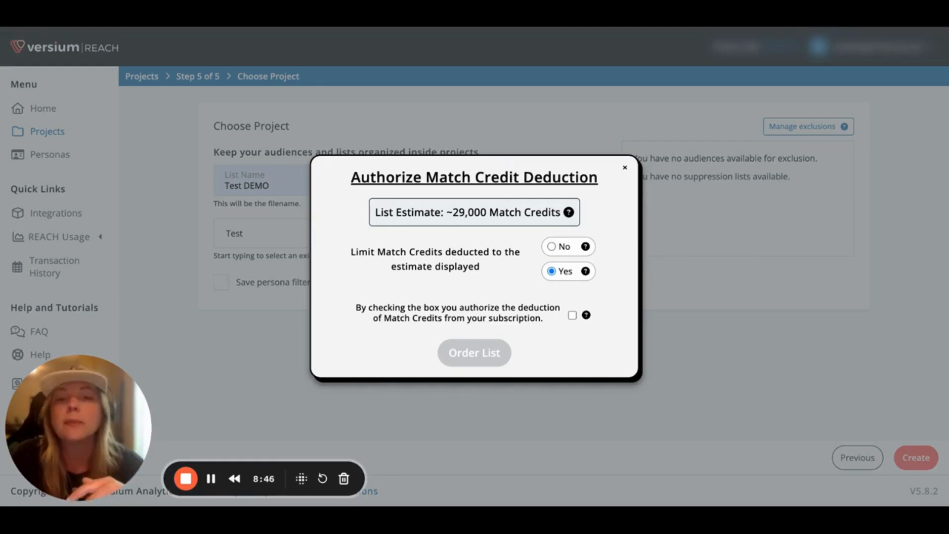
left_click(572, 316)
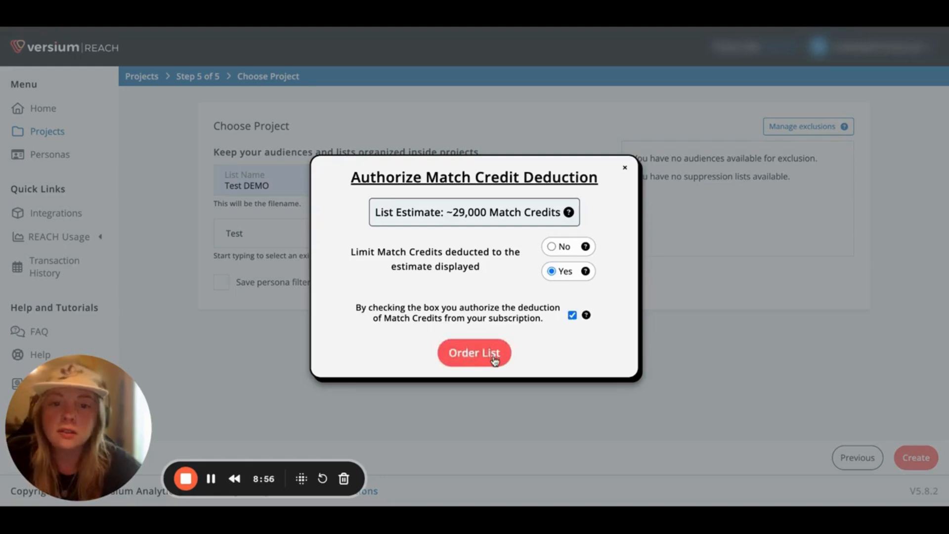
left_click(494, 360)
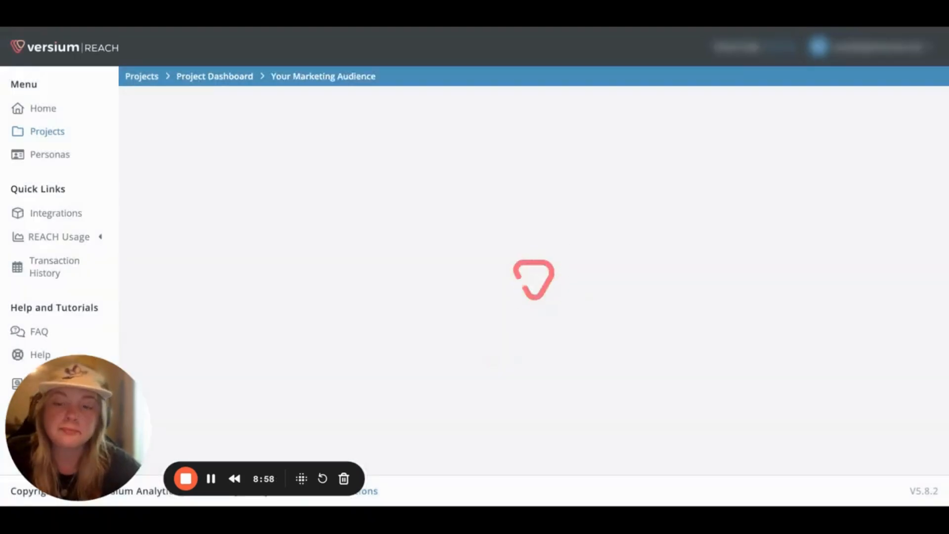